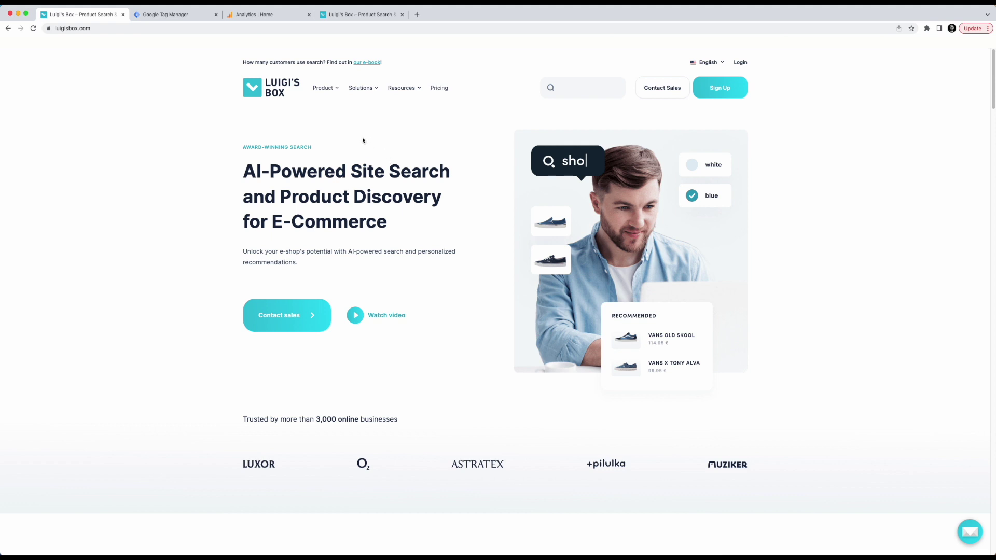
# Create a Google Tag Manager tag named "GA4 - luigisbox event" with the type Google Analytics: GA4 Event
pyautogui.click(276, 18)
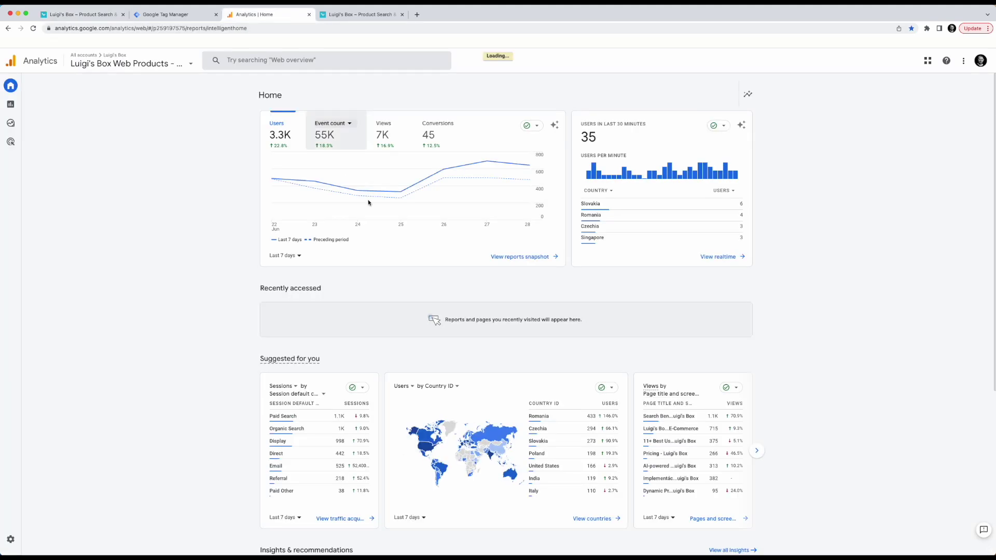
pyautogui.click(186, 17)
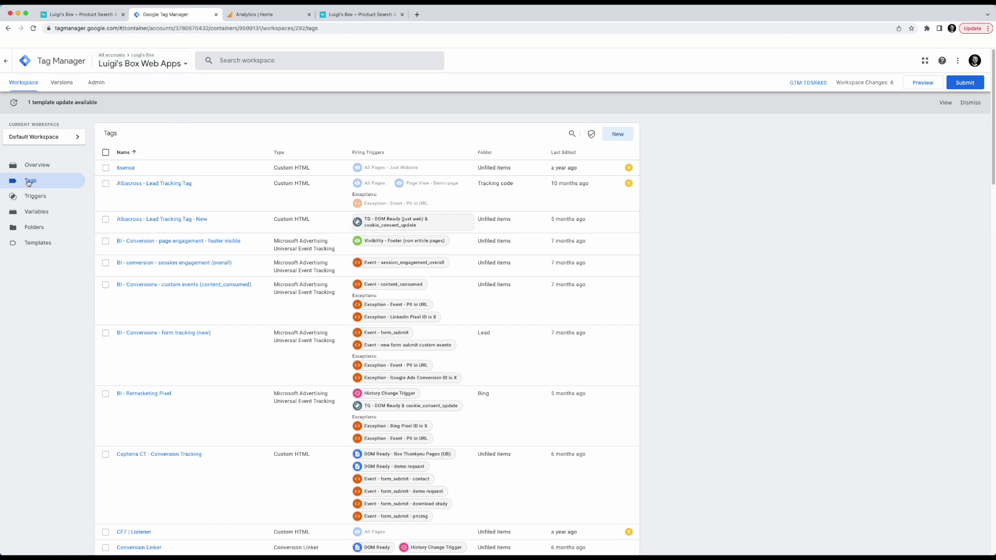
pyautogui.click(618, 135)
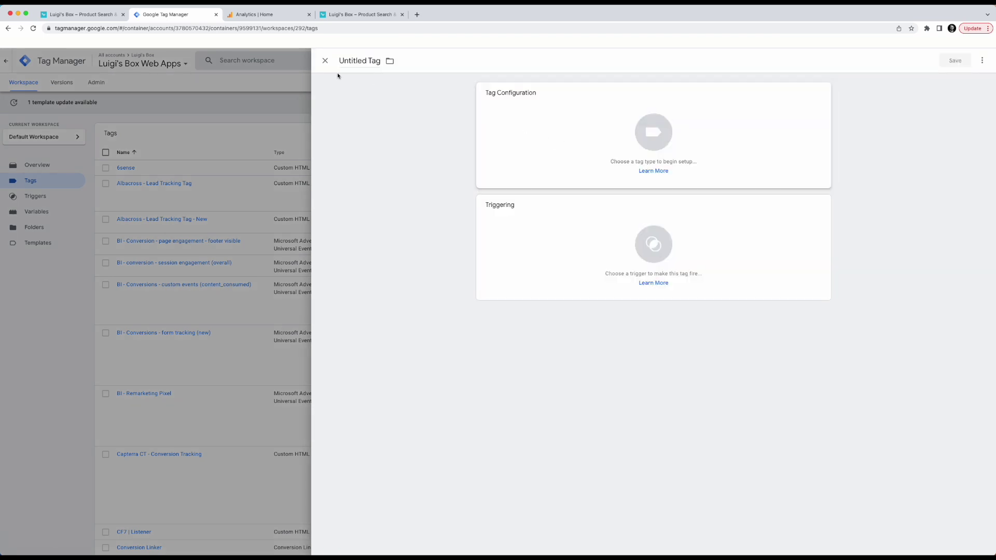
pyautogui.click(363, 59)
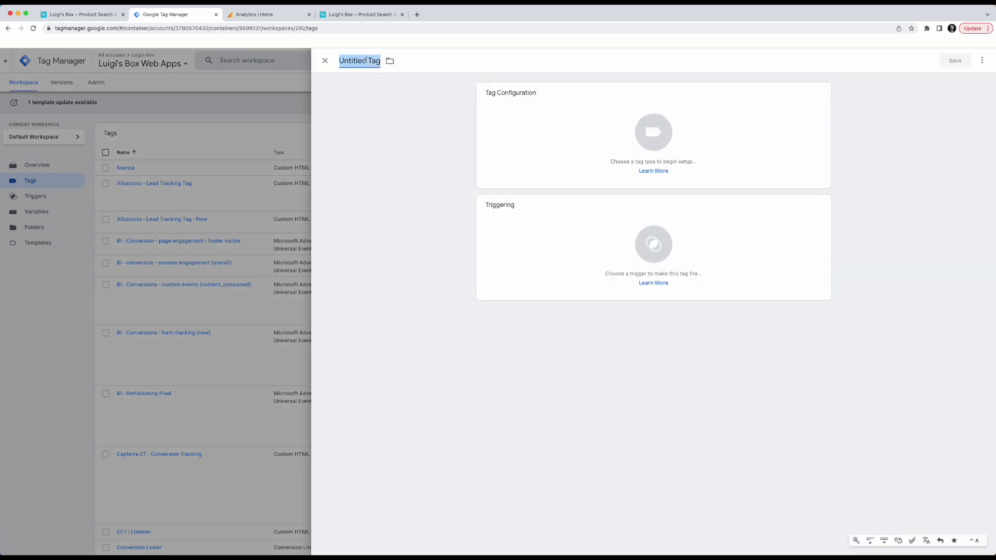
pyautogui.write('GA4 - luigisbox event')
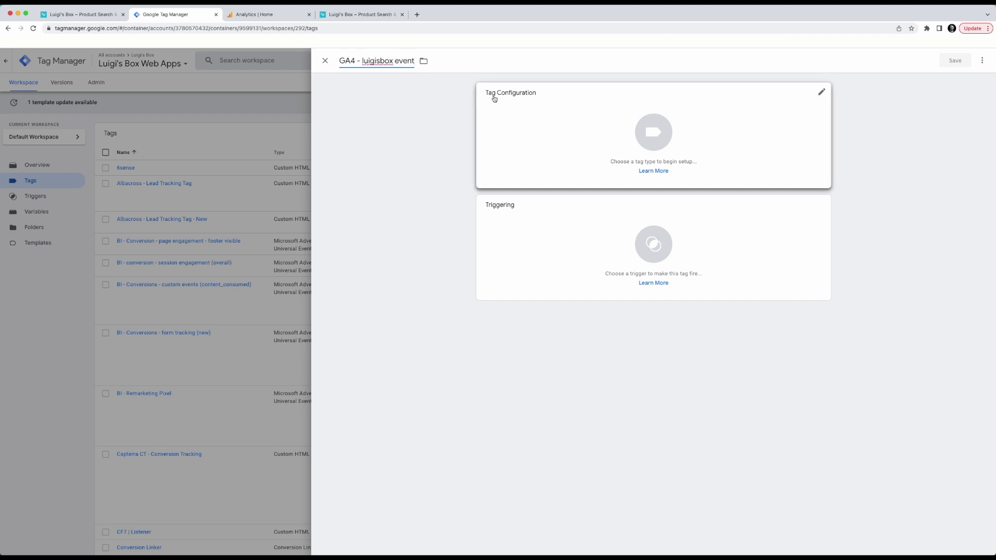
pyautogui.click(535, 112)
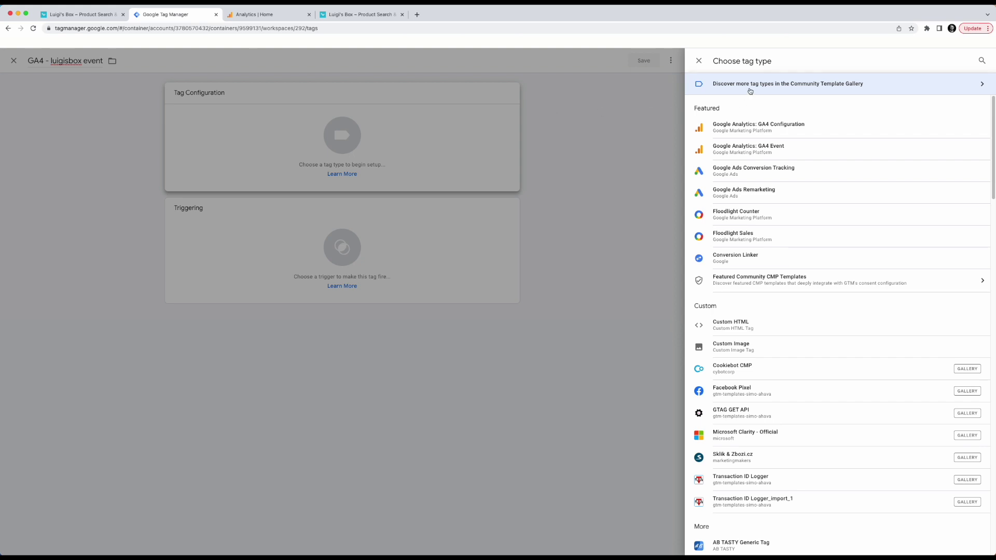
pyautogui.click(765, 151)
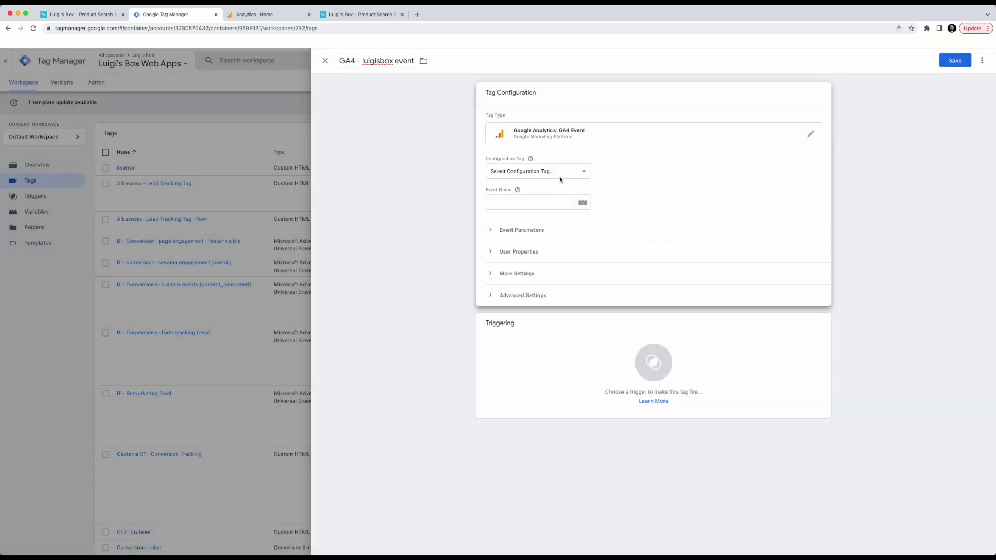
pyautogui.click(577, 171)
pyautogui.click(577, 171)
pyautogui.click(554, 172)
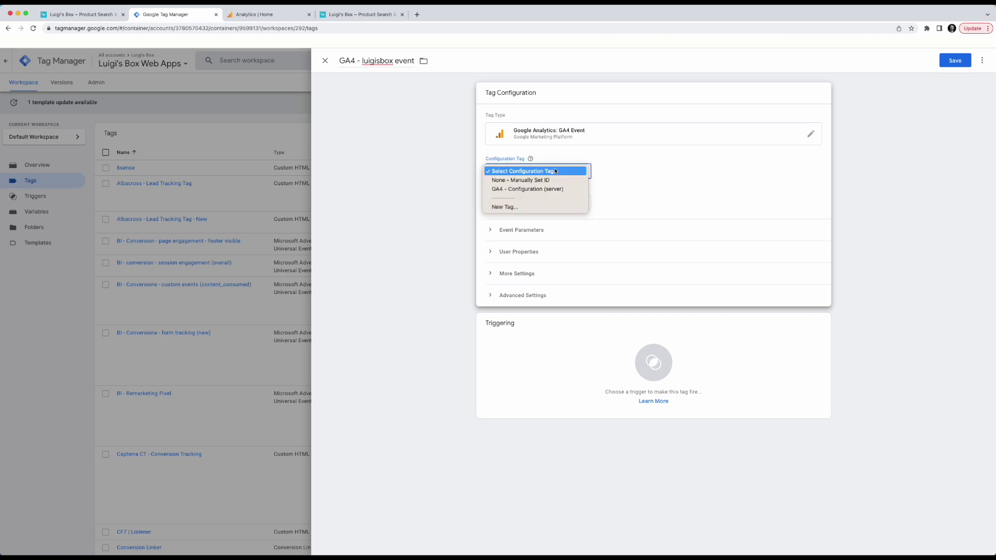
pyautogui.click(510, 207)
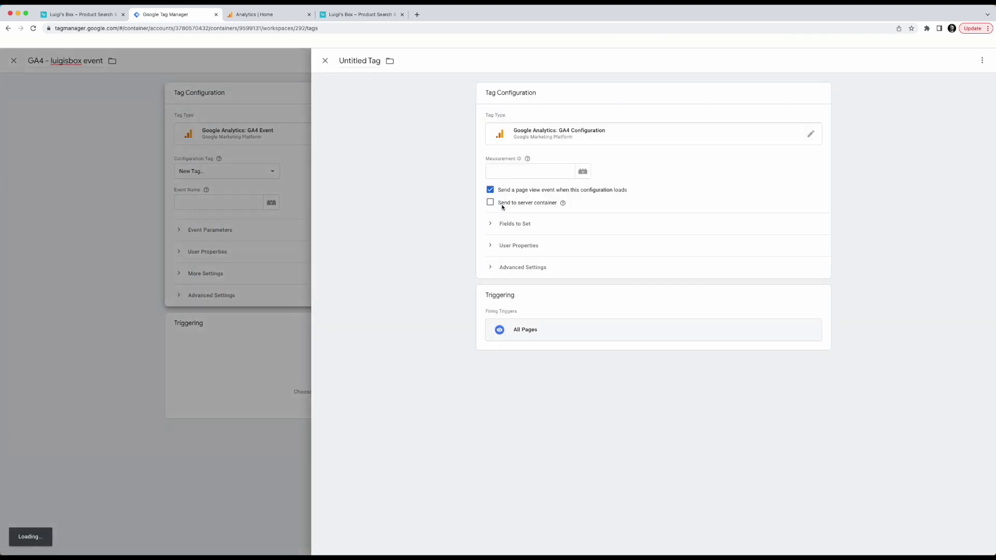
pyautogui.click(519, 170)
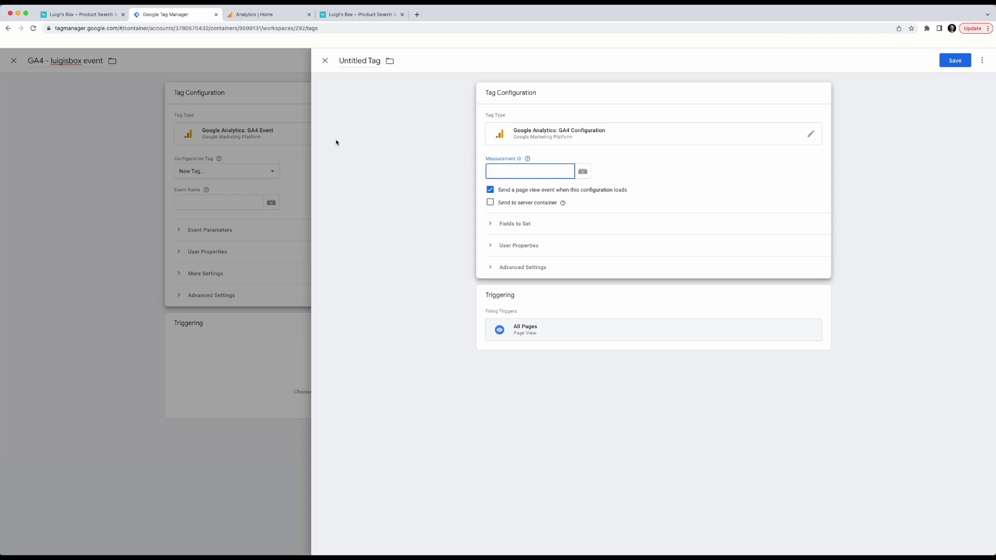
pyautogui.click(527, 158)
pyautogui.click(521, 172)
# Switch to Google Analytics and open the property's data streams in the admin settings
pyautogui.click(257, 14)
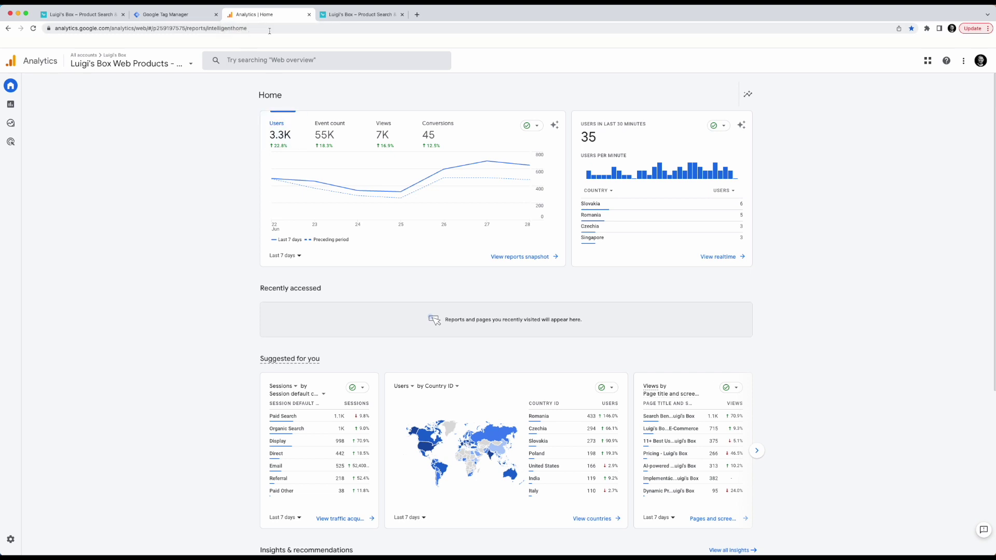
pyautogui.moveTo(14, 506)
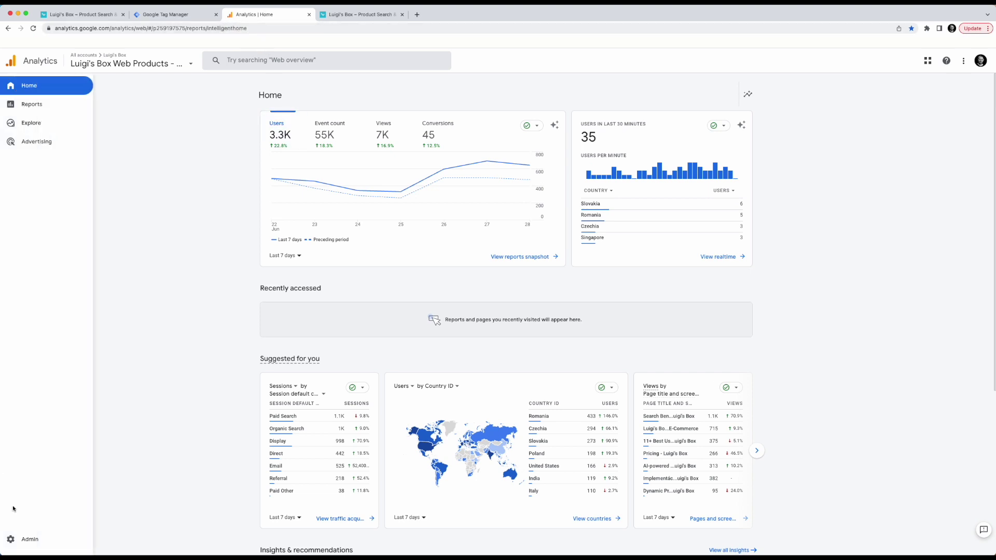
pyautogui.click(33, 539)
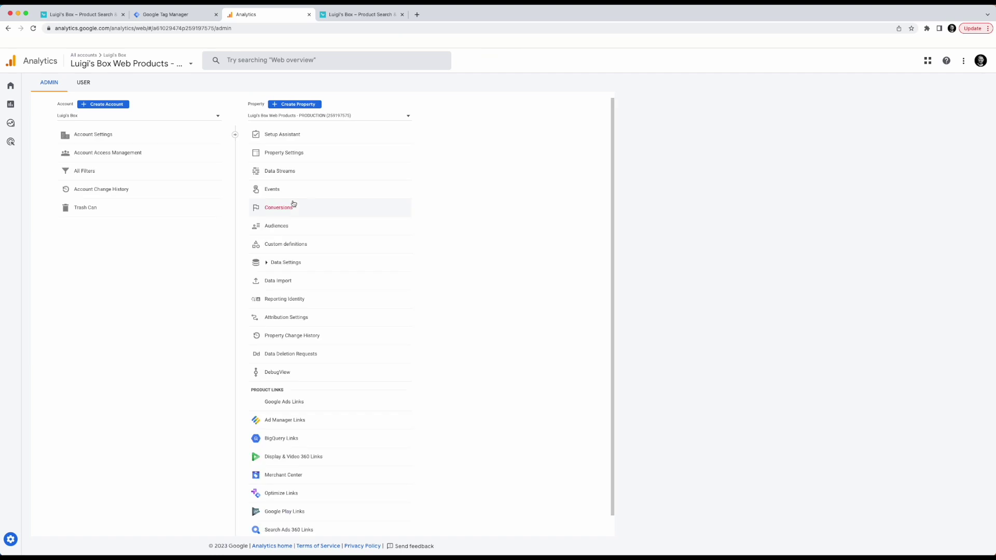
pyautogui.click(287, 172)
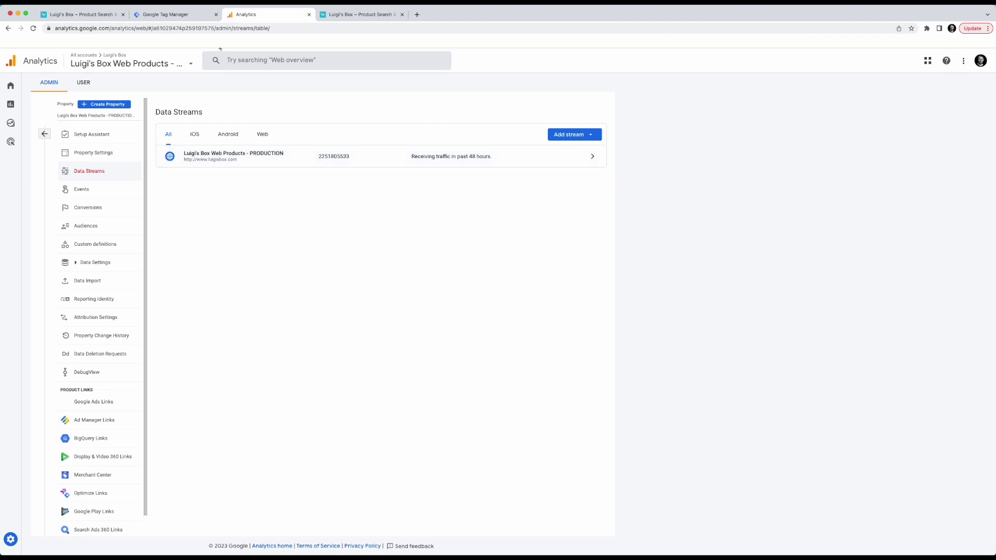
pyautogui.click(196, 16)
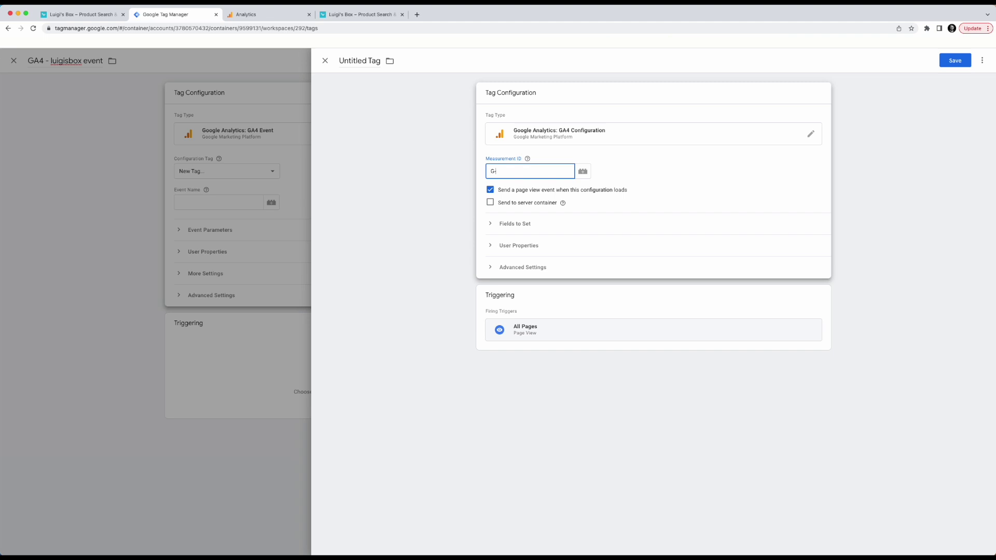
pyautogui.write('G-13278DS')
pyautogui.press('super+a')
pyautogui.press('BackSpace')
pyautogui.click(325, 61)
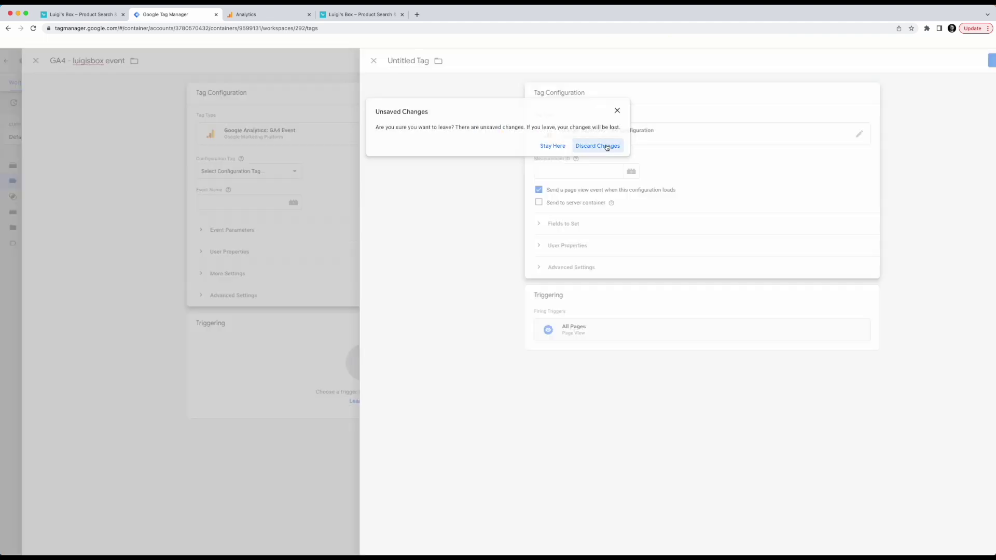
pyautogui.click(597, 146)
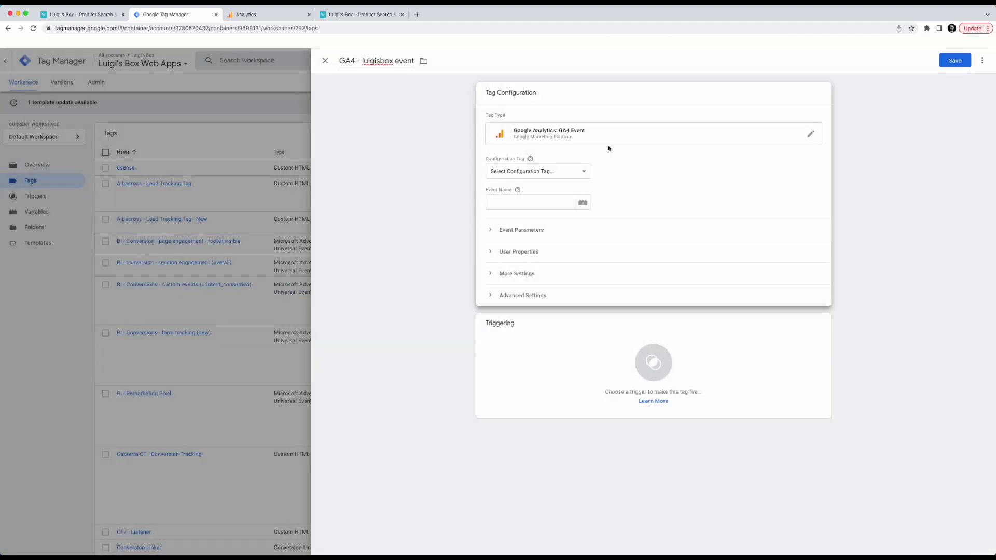
# Assign "GA4 - Configuration (server)" as the configuration tag and set the event name to luigisbox
pyautogui.click(584, 172)
pyautogui.click(537, 189)
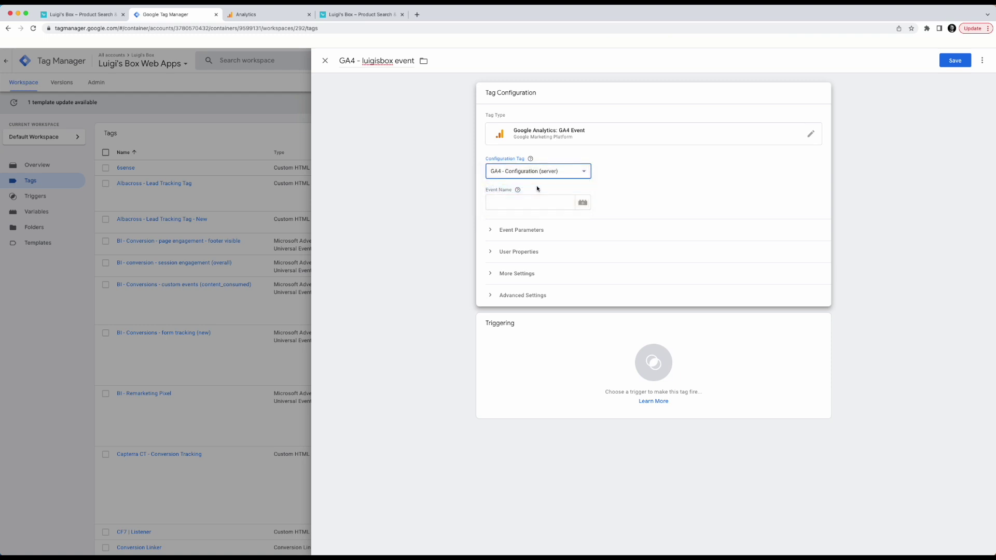
pyautogui.click(538, 206)
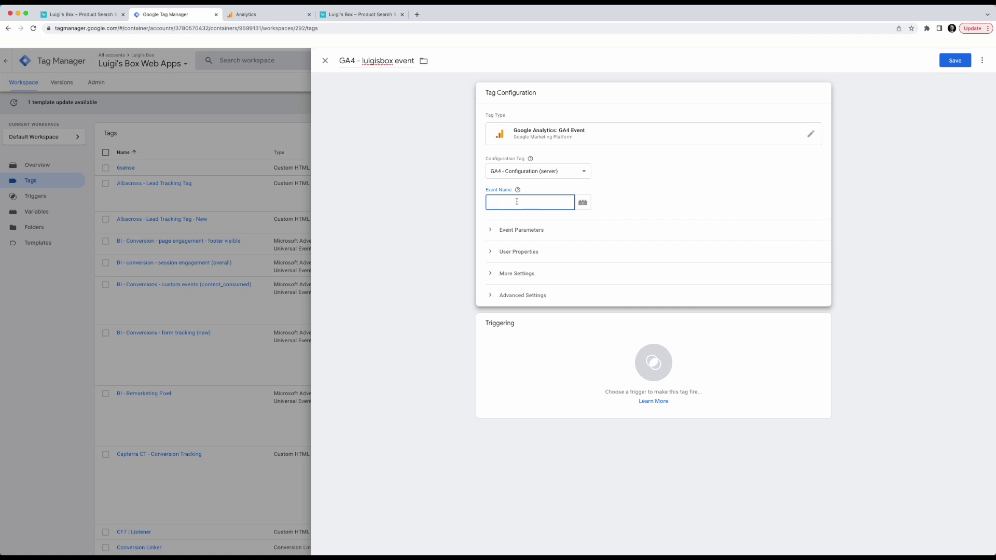
pyautogui.write('gisb')
# Add four empty rows to the tag's event parameters
pyautogui.click(537, 230)
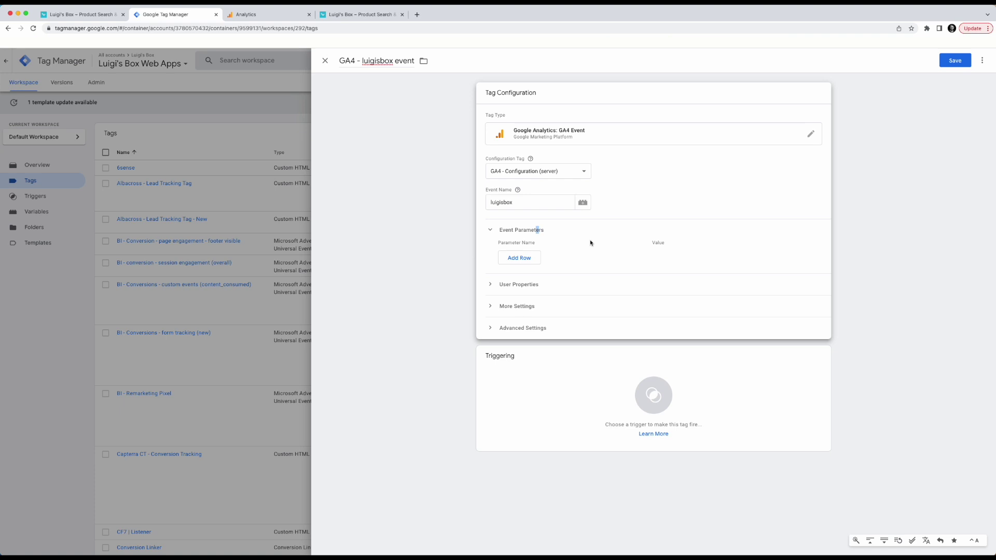
pyautogui.click(591, 234)
pyautogui.click(540, 230)
pyautogui.click(528, 259)
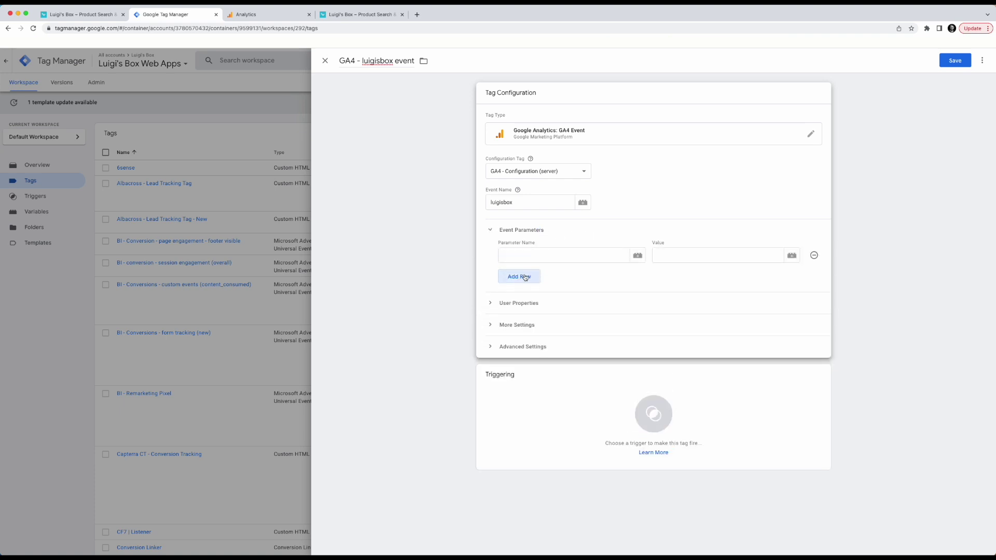
pyautogui.click(525, 278)
pyautogui.click(526, 294)
pyautogui.click(525, 313)
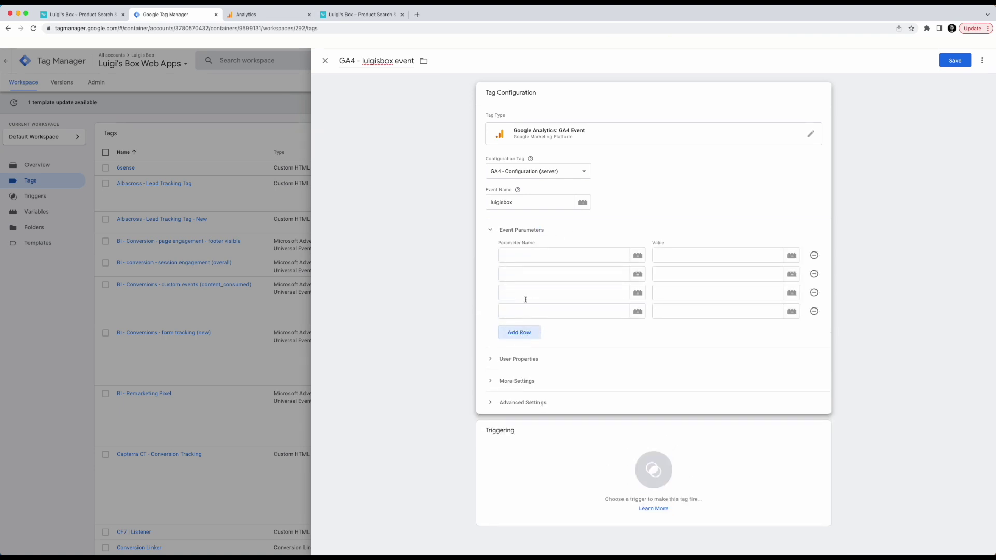
# Name the four event parameters service, interaction, result_type and result_id
pyautogui.click(534, 257)
pyautogui.write('service')
pyautogui.click(575, 272)
pyautogui.write('interaction')
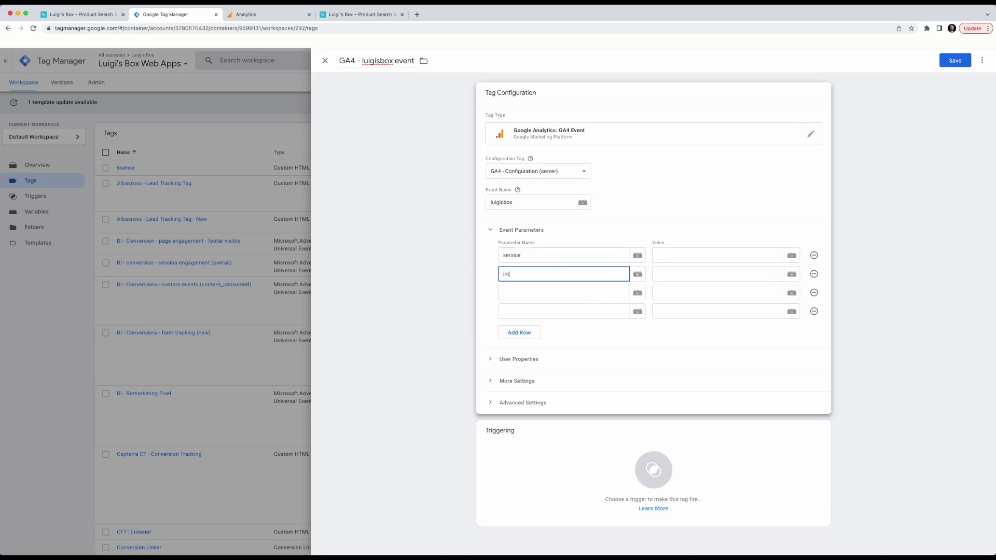
pyautogui.click(513, 297)
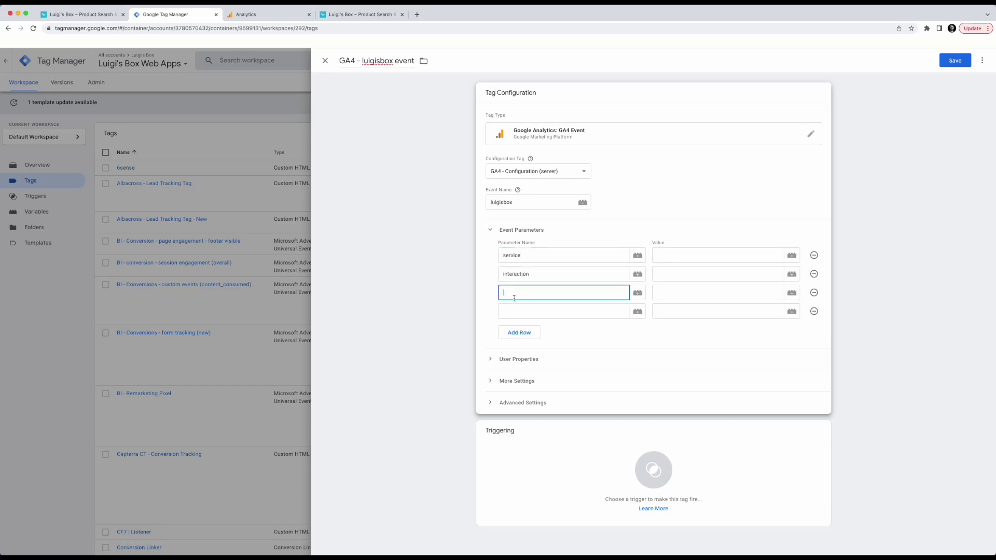
pyautogui.write('result_type')
pyautogui.click(523, 308)
pyautogui.write('result_id')
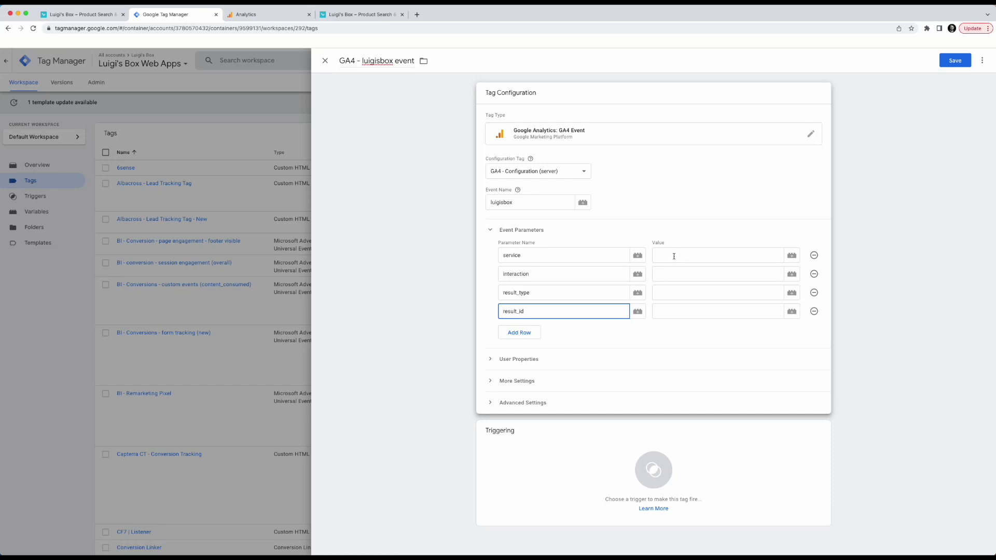
# Search for "recommender" on the Luigi's Box website and examine the luigisbox data layer pushes logged in the console
pyautogui.click(673, 257)
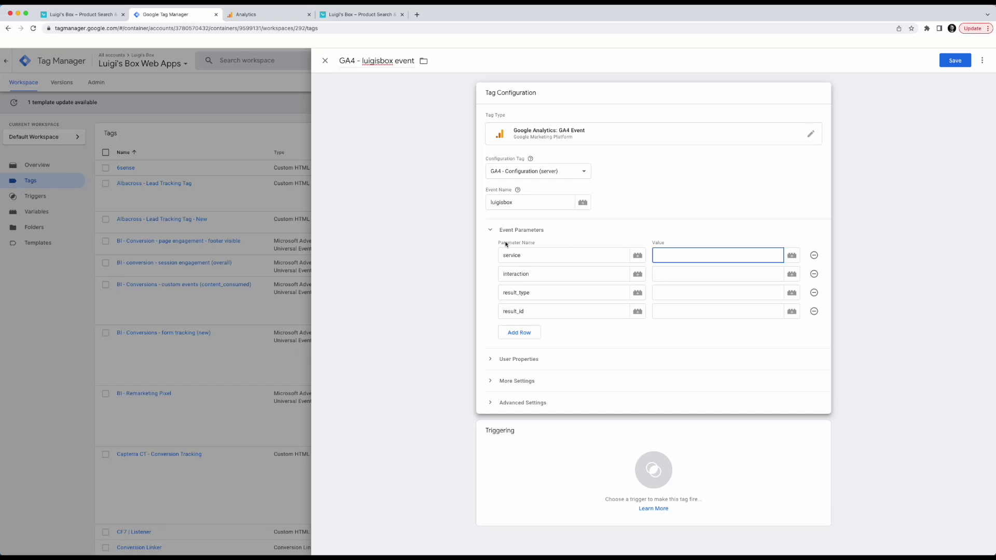
pyautogui.click(540, 253)
pyautogui.click(685, 252)
pyautogui.click(366, 15)
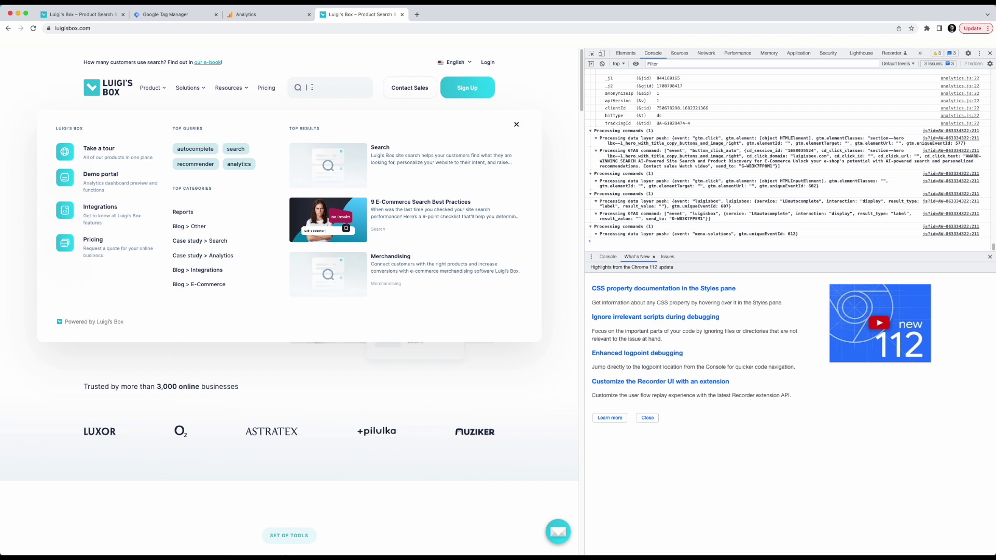
pyautogui.write('recommender')
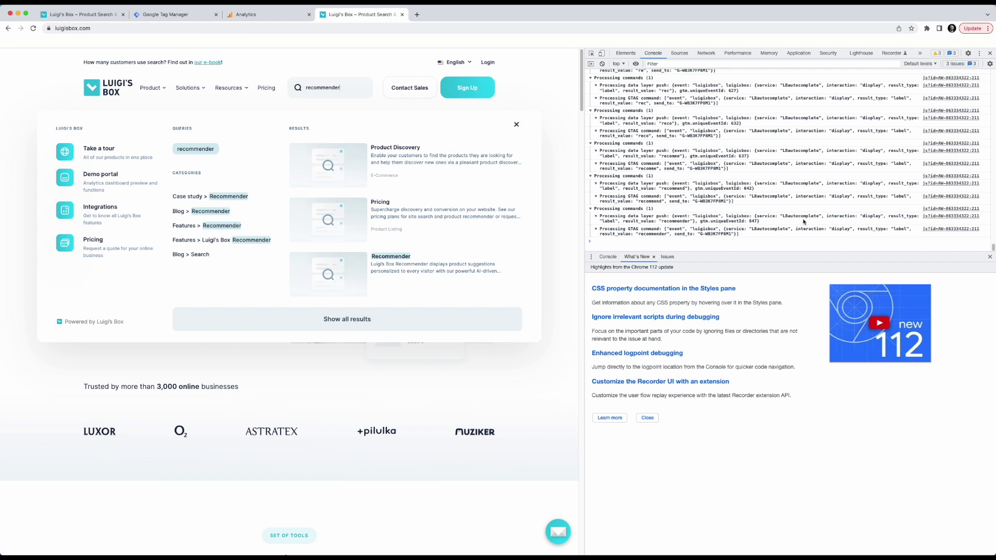
# Back in Google Tag Manager, create a Data Layer Variable reading luigisbox.service for the service parameter's value
pyautogui.click(164, 17)
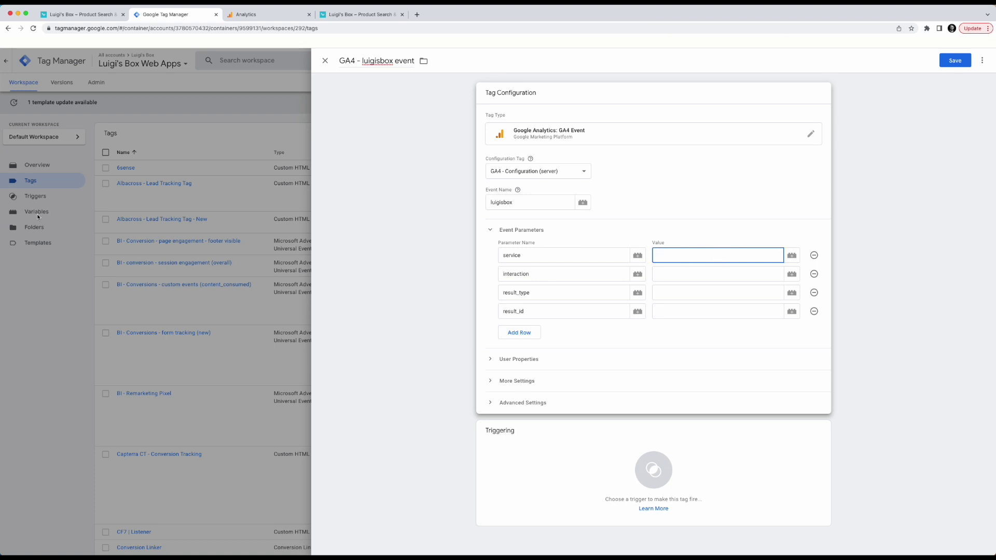
pyautogui.click(792, 256)
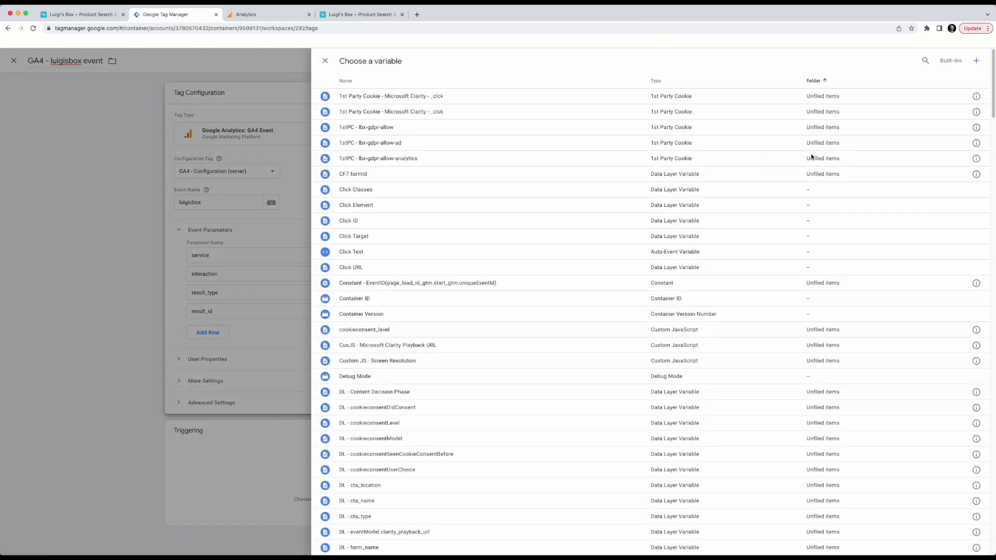
pyautogui.click(976, 62)
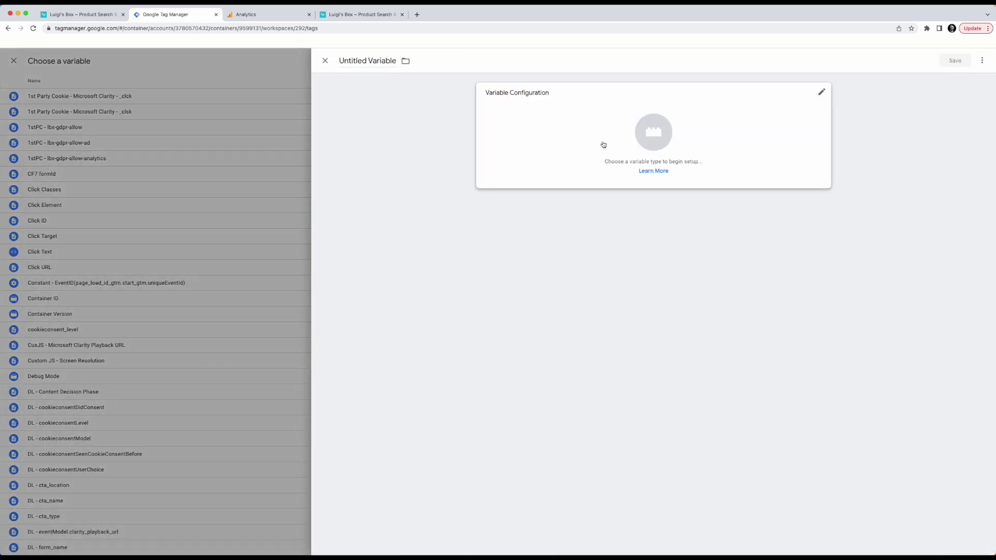
pyautogui.click(545, 126)
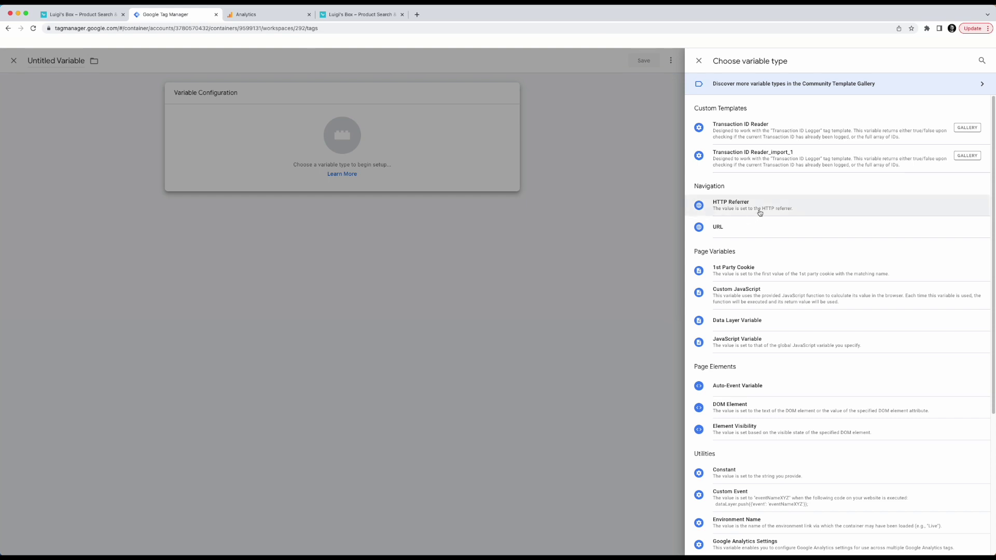
pyautogui.click(751, 322)
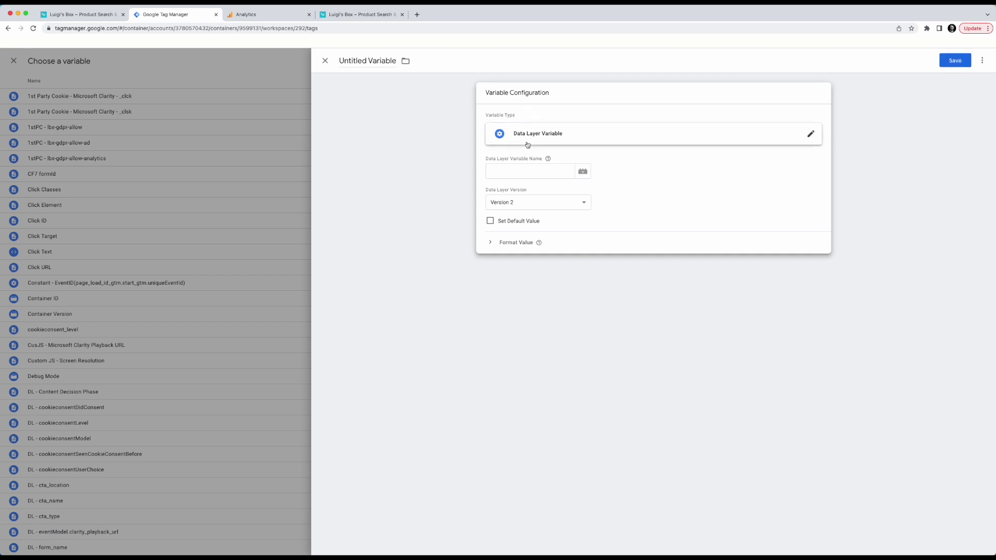
pyautogui.click(517, 173)
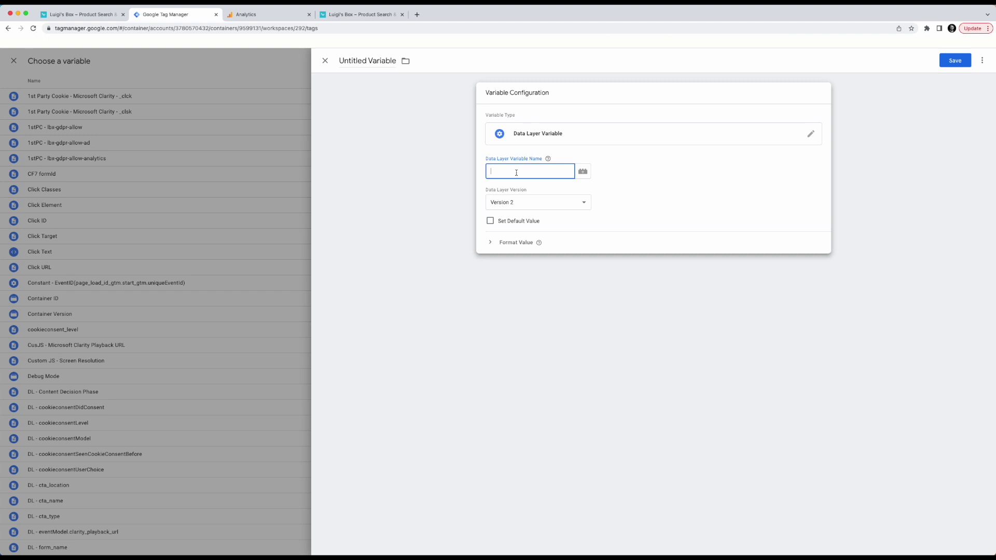
pyautogui.write('luigisbox.service')
# Name the new variable "DL - luigisbox service" and save it as the service parameter's value
pyautogui.click(369, 60)
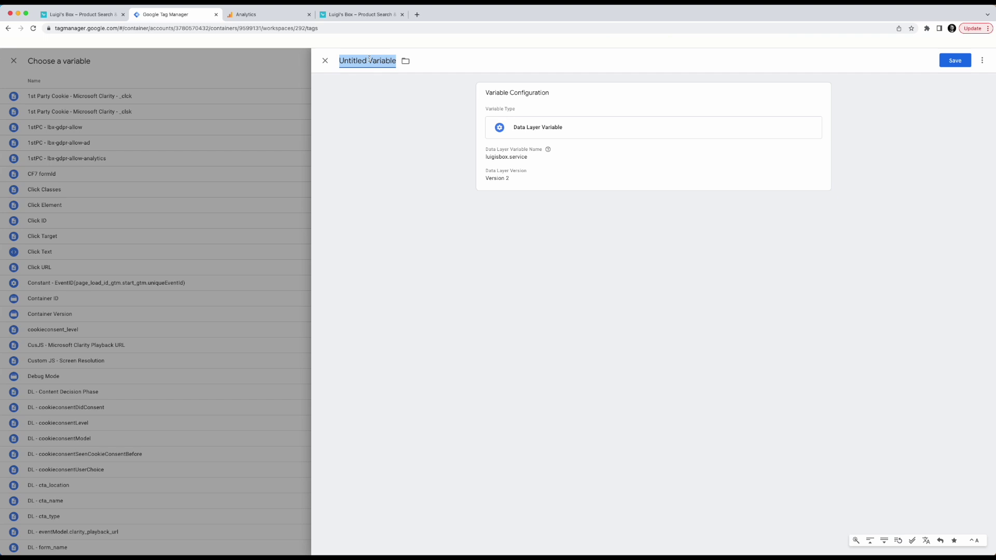
pyautogui.write('DL')
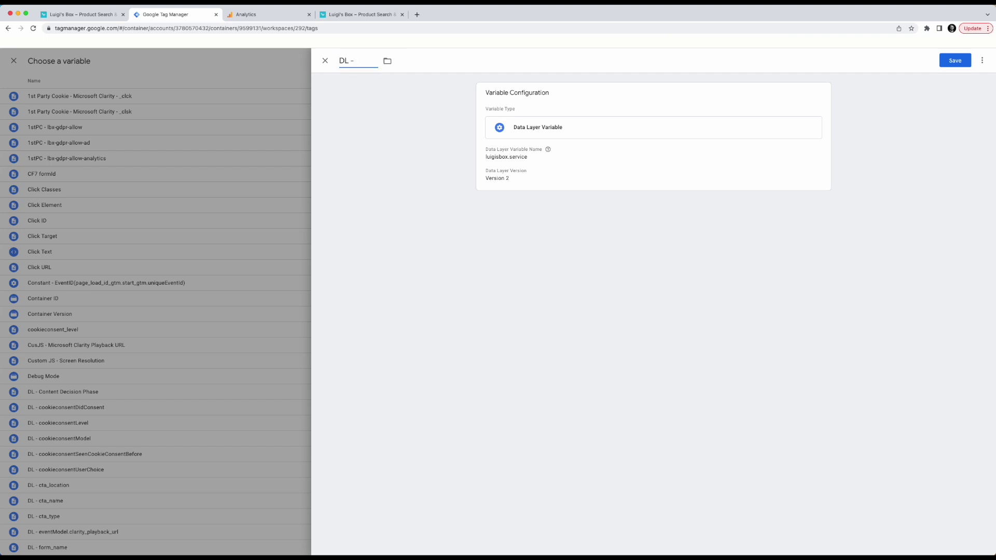
pyautogui.write(' - luigisbox service')
pyautogui.click(955, 61)
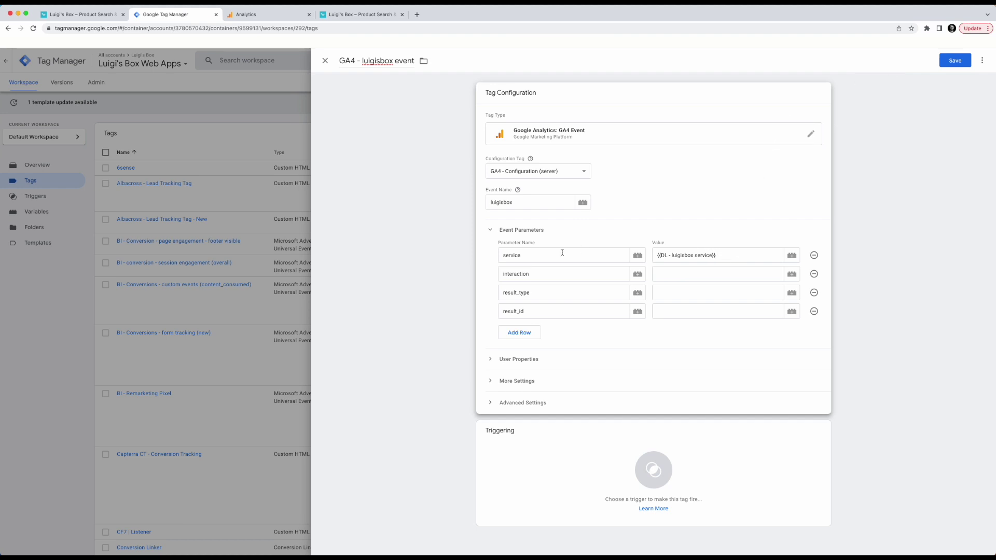
# Create a Data Layer Variable reading luigisbox.interaction for the interaction parameter's value
pyautogui.click(542, 273)
pyautogui.click(733, 274)
pyautogui.click(792, 274)
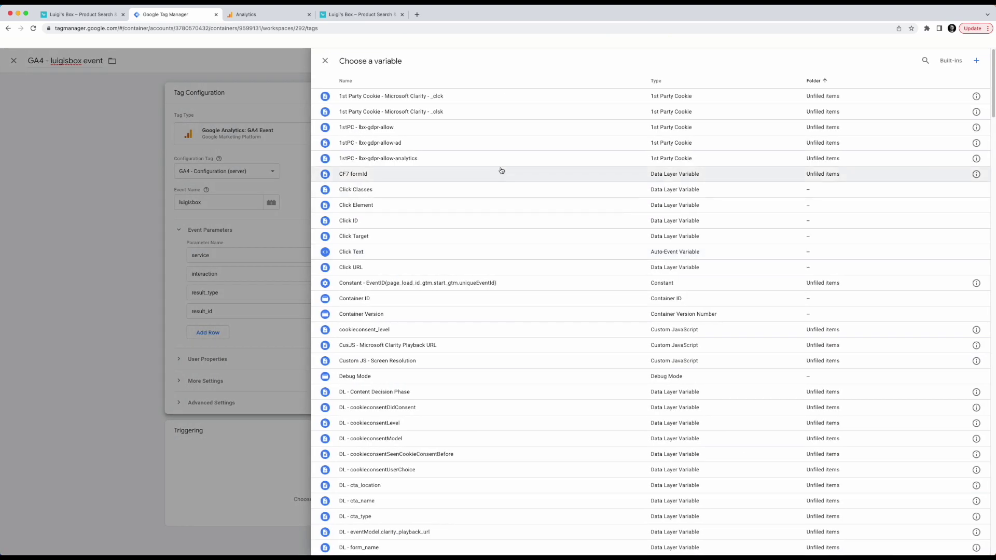
pyautogui.click(977, 61)
pyautogui.click(524, 134)
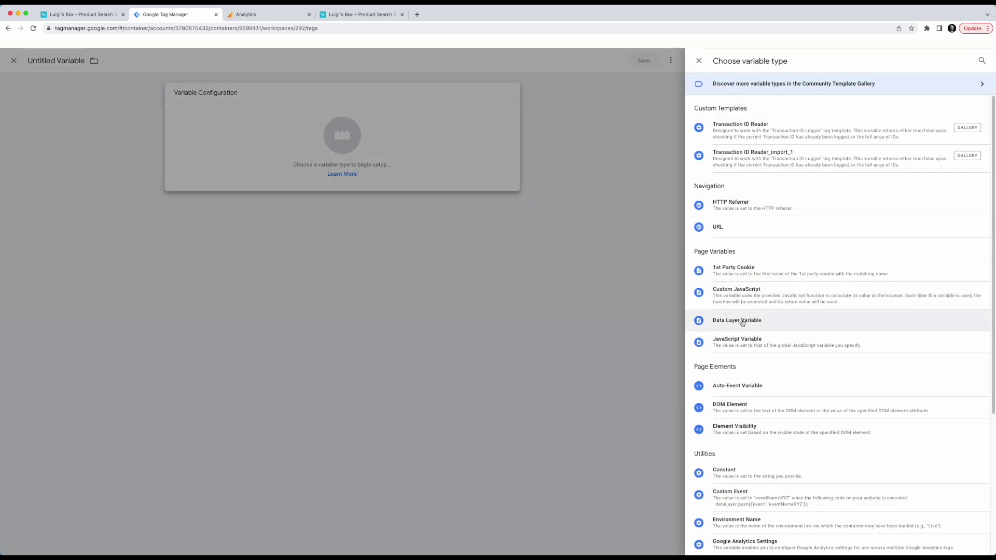
pyautogui.click(742, 322)
pyautogui.click(514, 171)
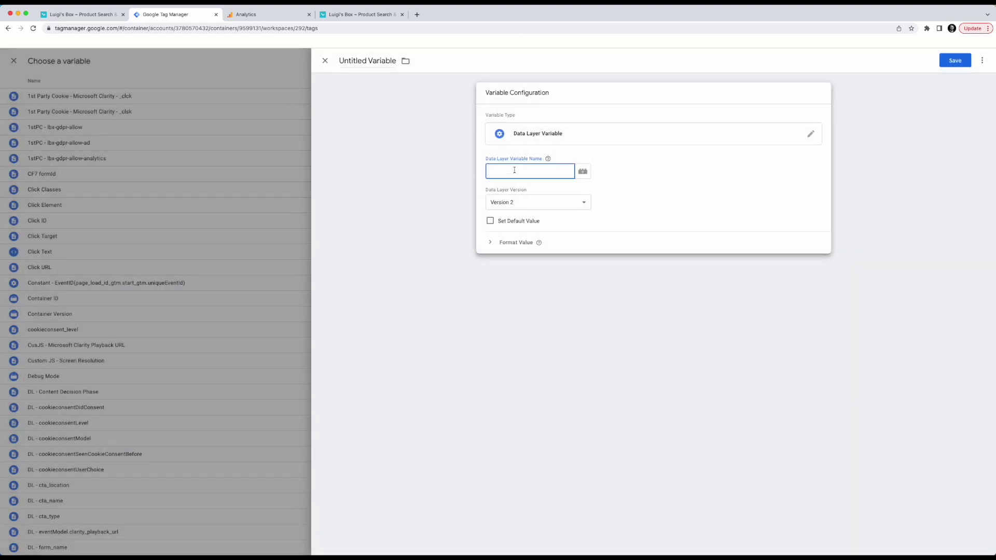
pyautogui.write('luigisbox.interaction')
# Name the new variable "DL - luigisbox interaction" and save it as the interaction parameter's value
pyautogui.click(369, 60)
pyautogui.write('DL - luigisbox int')
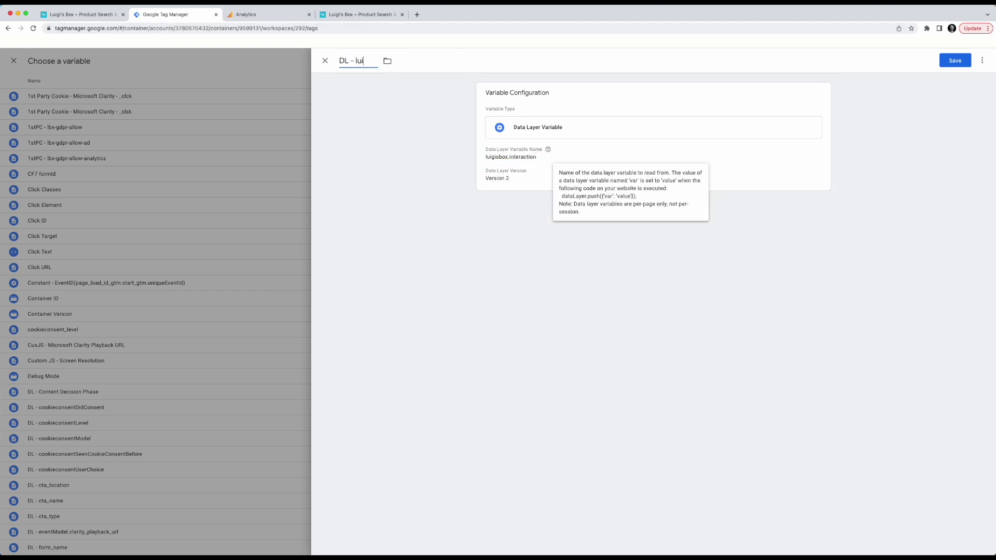
pyautogui.write('eraction')
pyautogui.click(969, 61)
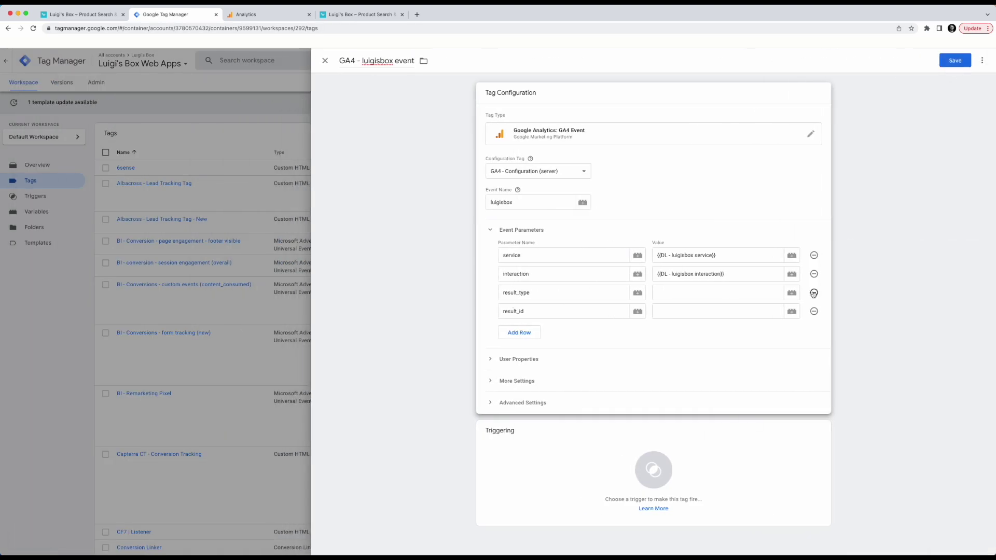
# Create a Data Layer Variable reading luigisbox.result_type for the result_type parameter's value
pyautogui.click(792, 292)
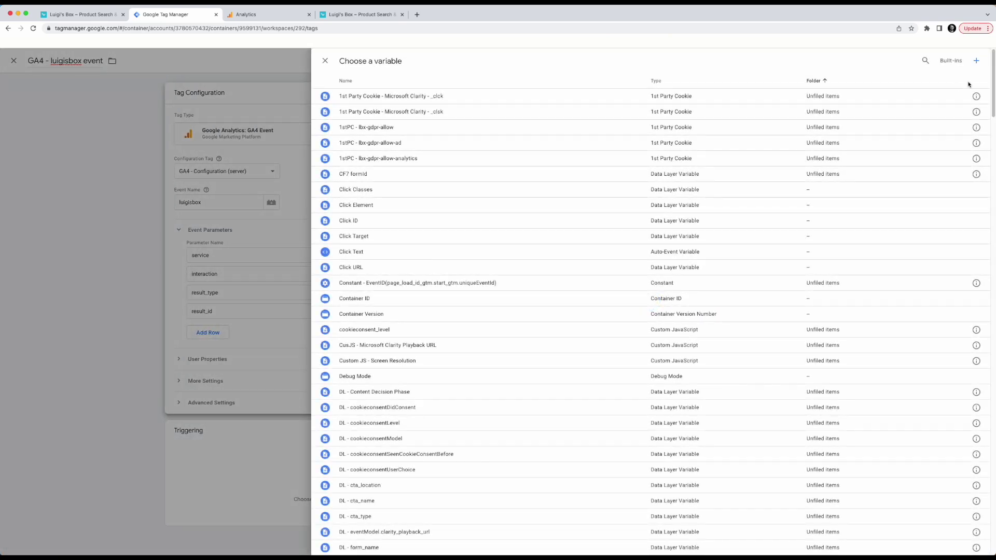
pyautogui.click(978, 60)
pyautogui.click(606, 160)
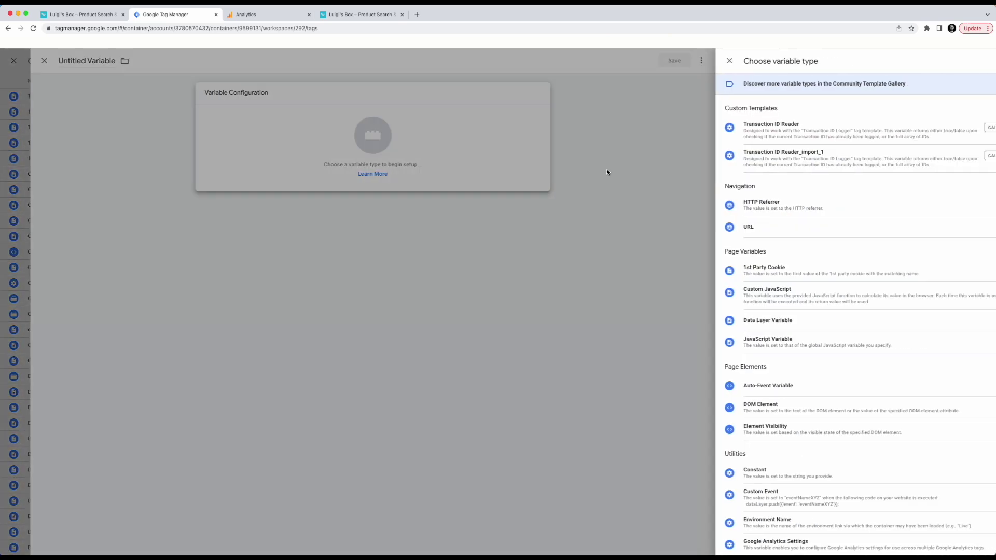
pyautogui.click(737, 320)
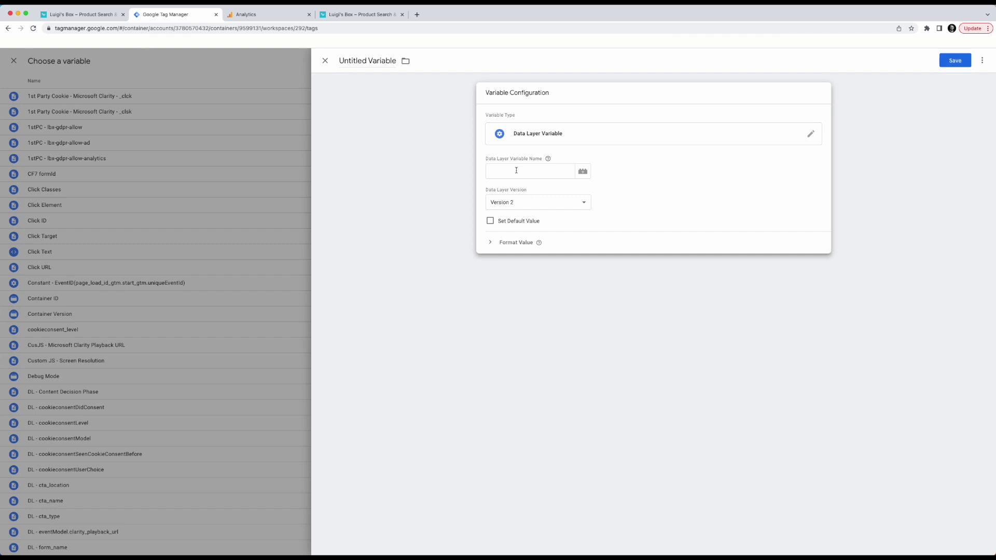
pyautogui.write('luigisbox.result_type')
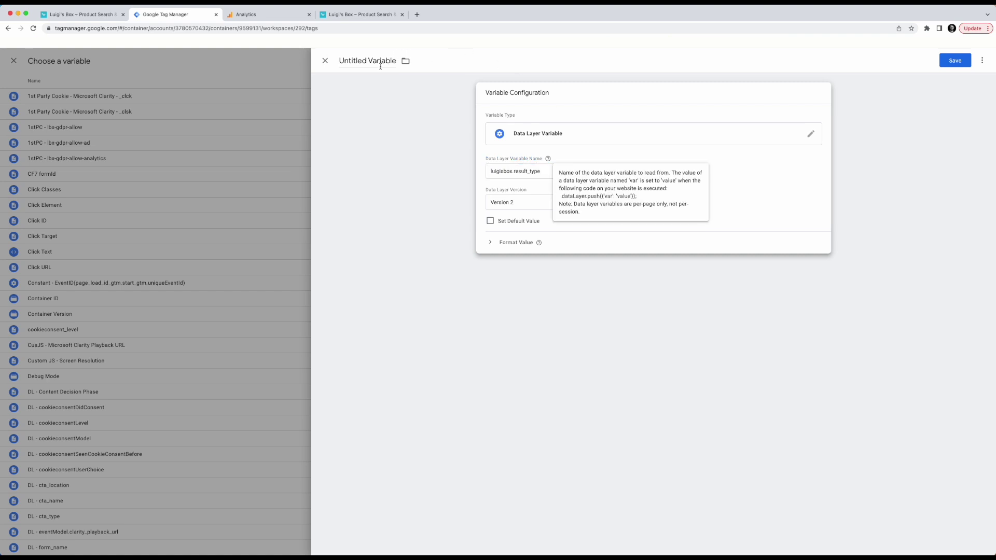
# Name the new variable "DL - luigisbox result type" and save it as the result_type parameter's value
pyautogui.click(380, 61)
pyautogui.write('DL - luigisbox resu')
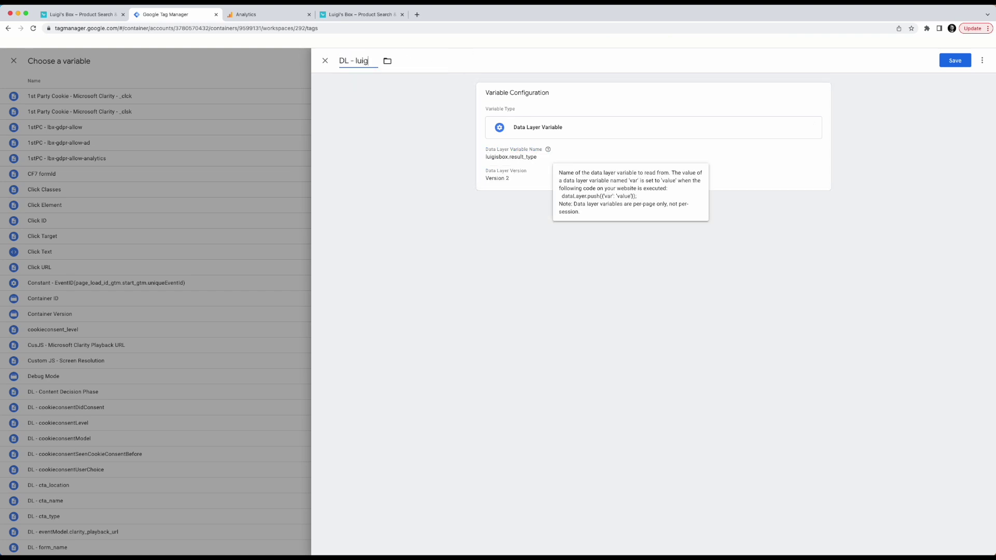
pyautogui.write('lt type')
pyautogui.click(955, 60)
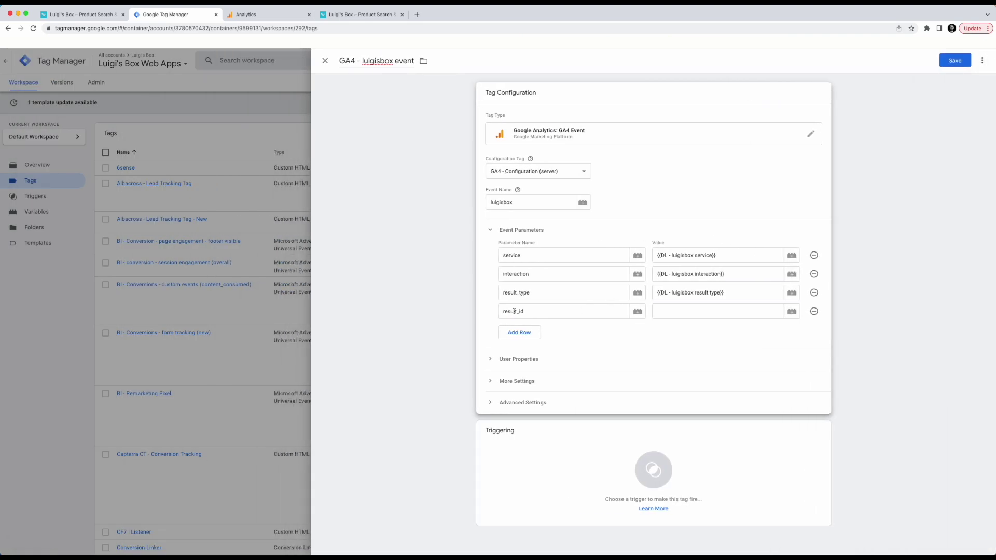
# Create a Data Layer Variable reading luigisbox.result_id for the result_id parameter's value
pyautogui.click(791, 311)
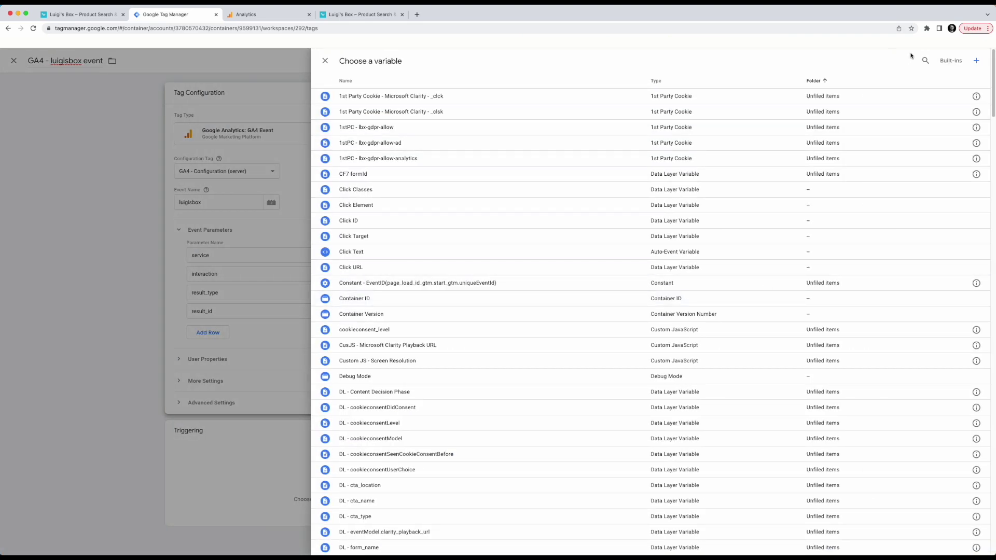
pyautogui.click(976, 61)
pyautogui.click(818, 90)
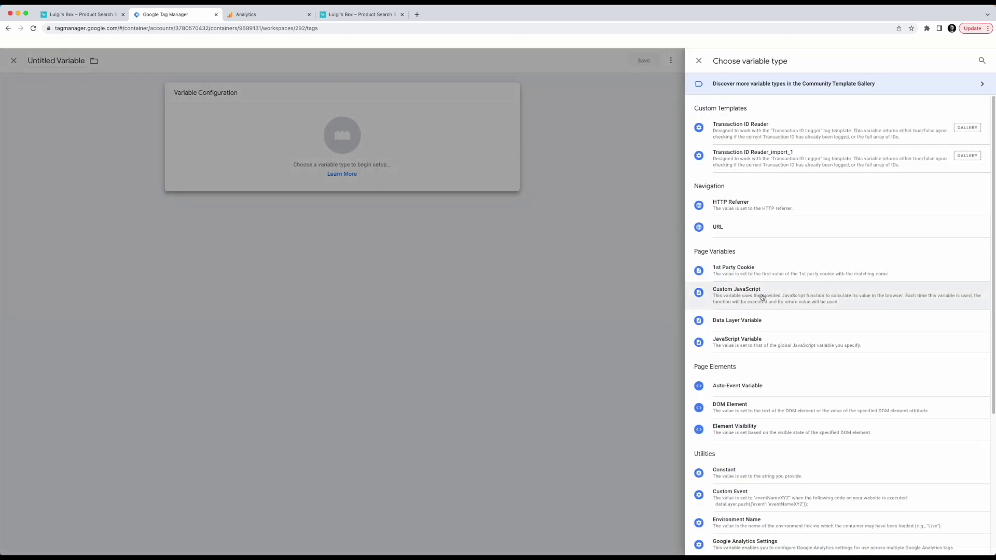
pyautogui.click(755, 319)
pyautogui.click(513, 176)
pyautogui.write('luigisbox.result_id')
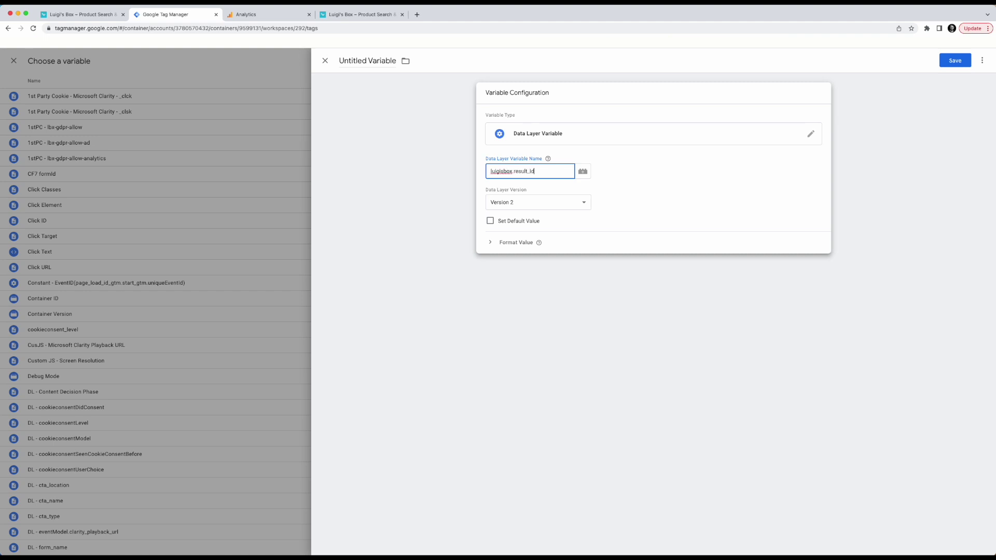
# Name the new variable "DL - luigisbox result id" and save it as the result_id parameter's value
pyautogui.click(368, 59)
pyautogui.write('DL - result')
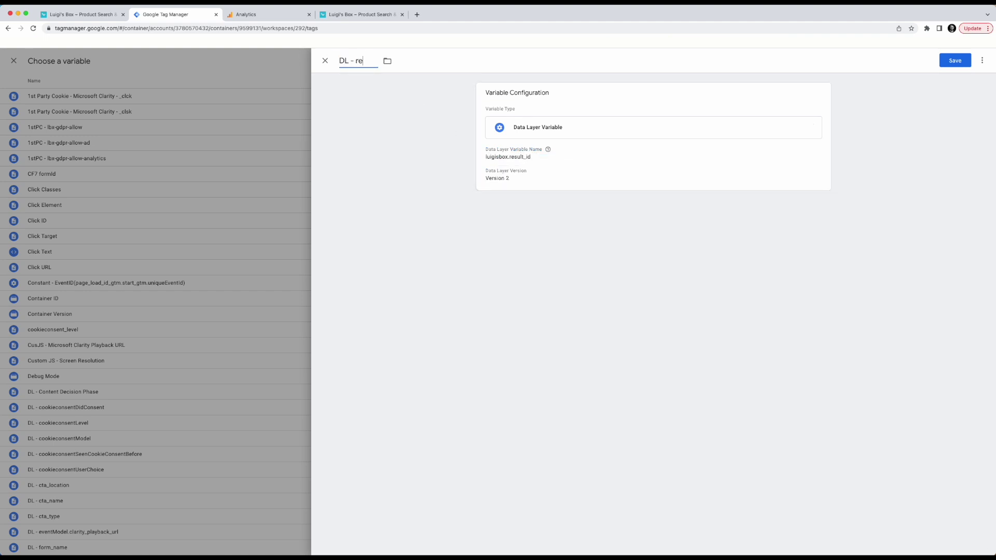
pyautogui.write(' i')
pyautogui.press('BackSpace')
pyautogui.press('BackSpace')
pyautogui.press('BackSpace')
pyautogui.press('BackSpace')
pyautogui.press('BackSpace')
pyautogui.write('luigisbox result id')
pyautogui.click(955, 60)
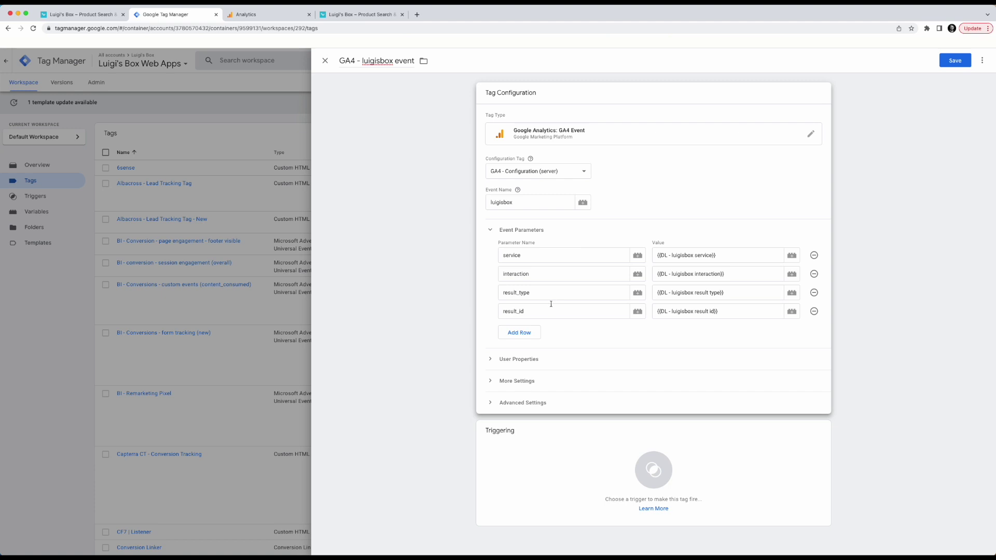
# Add a new trigger of type Custom Event to the GA4 - luigisbox event tag
pyautogui.click(358, 15)
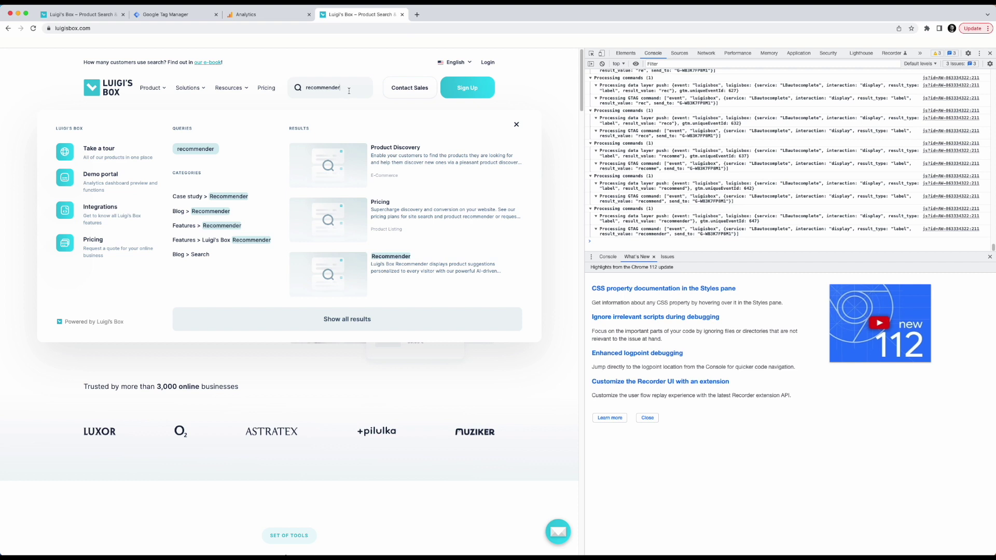
pyautogui.click(160, 13)
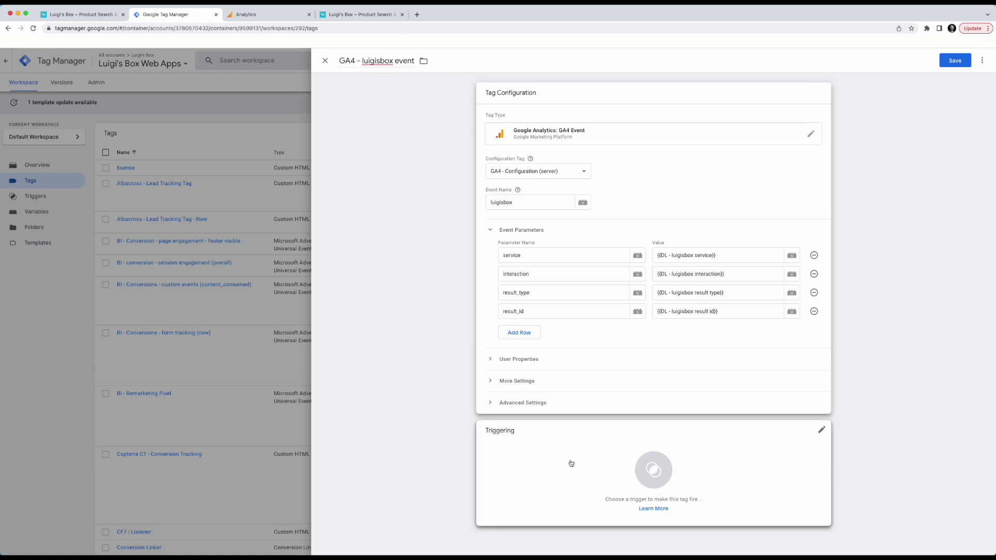
pyautogui.click(529, 447)
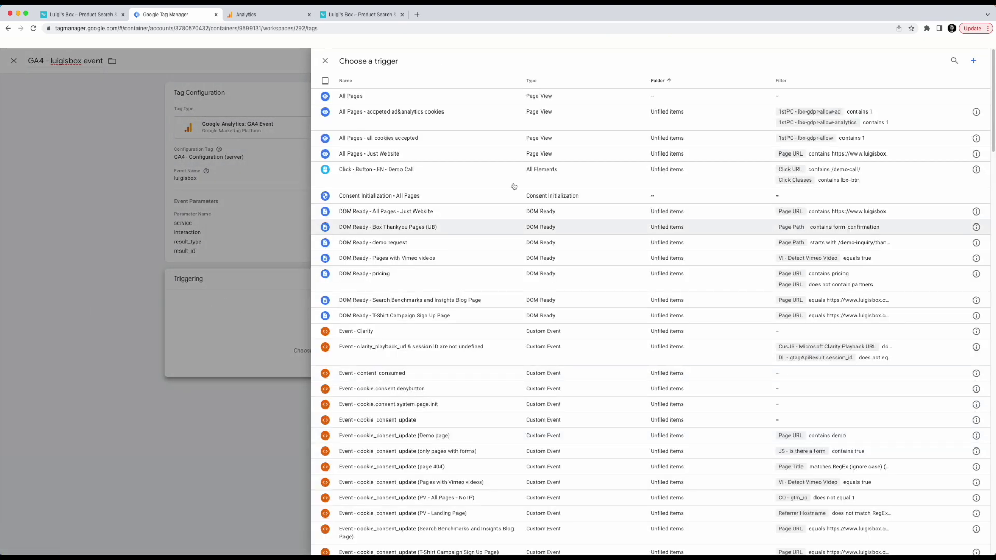
pyautogui.click(974, 62)
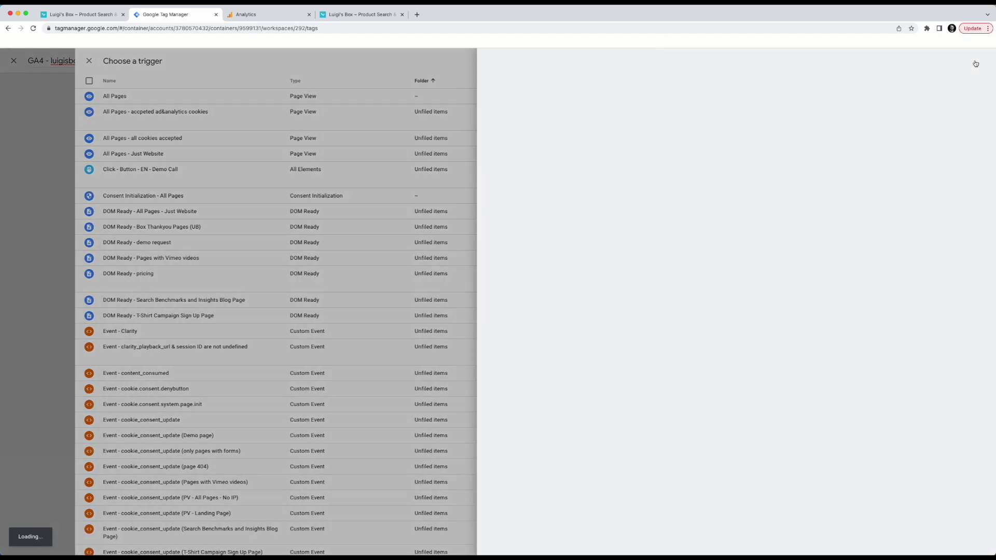
pyautogui.click(539, 124)
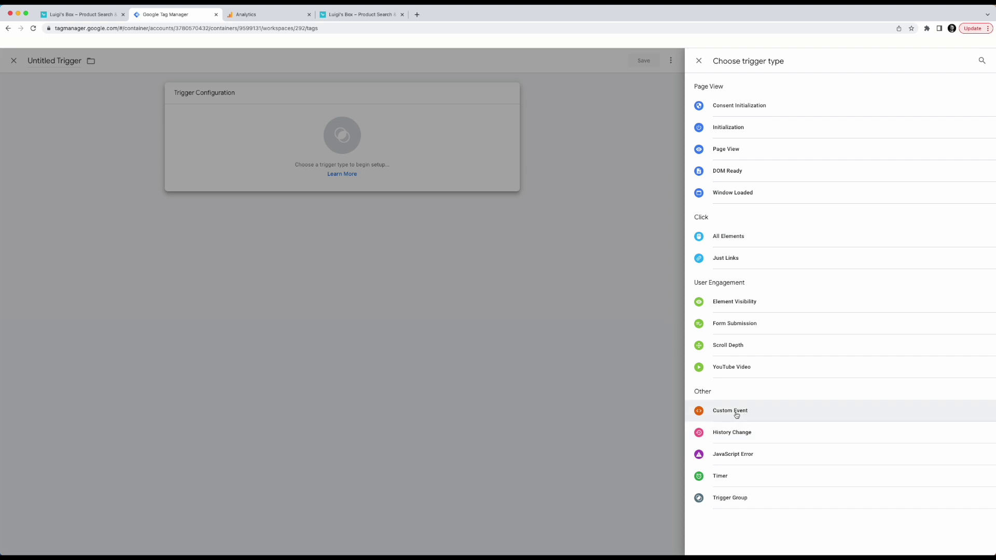
pyautogui.click(738, 414)
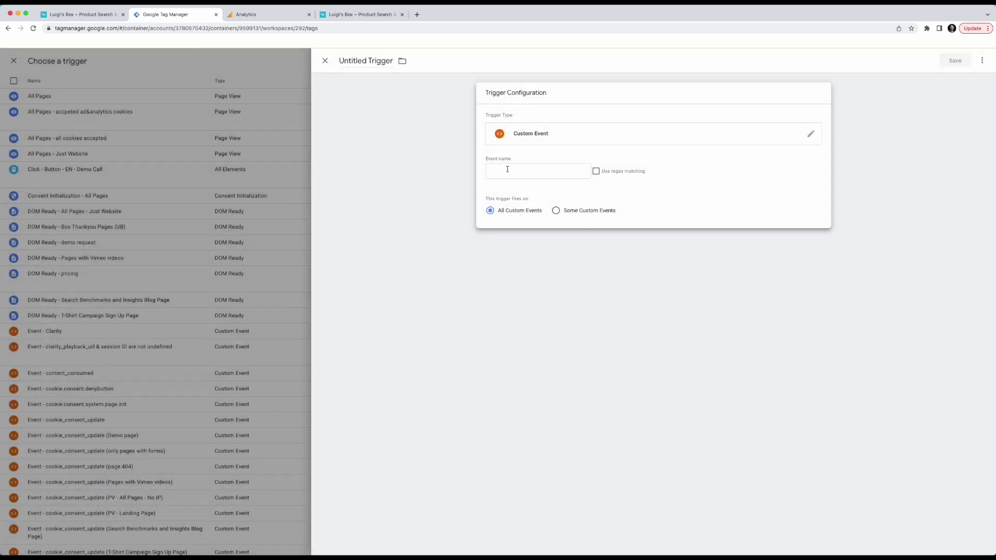
# Set the trigger's event name to luigisbox, name the trigger "CE - luigisbox" and save it to the tag
pyautogui.click(502, 164)
pyautogui.write('luig')
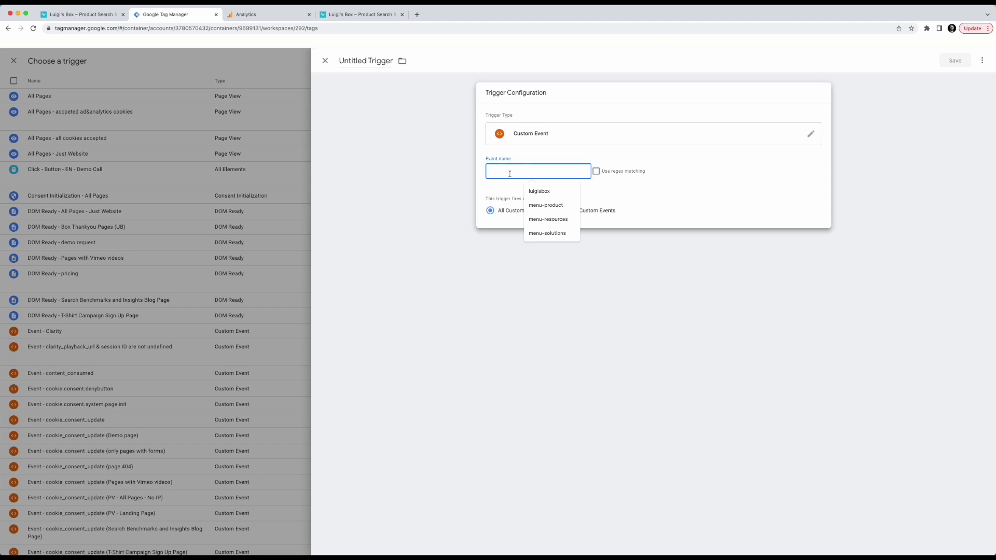
pyautogui.write('isbox')
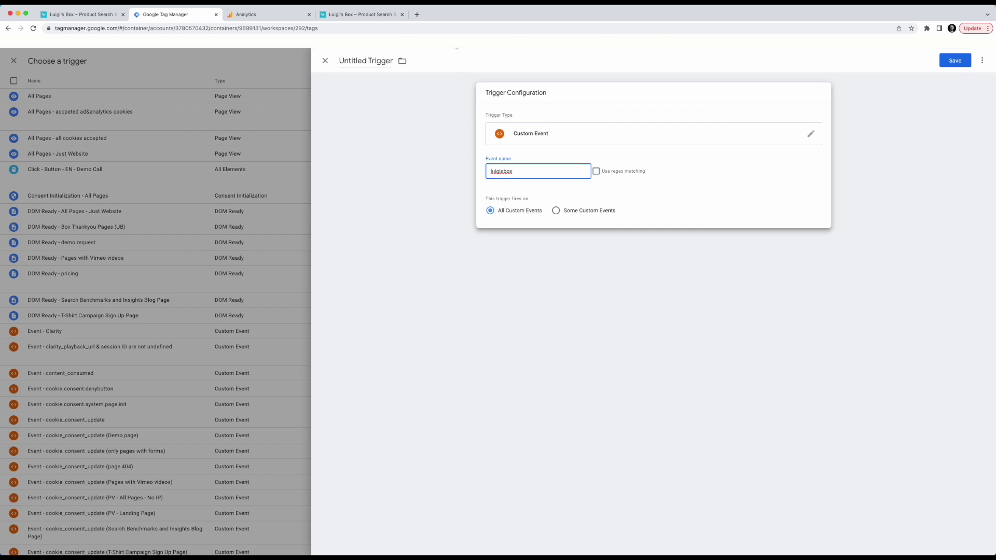
pyautogui.click(379, 61)
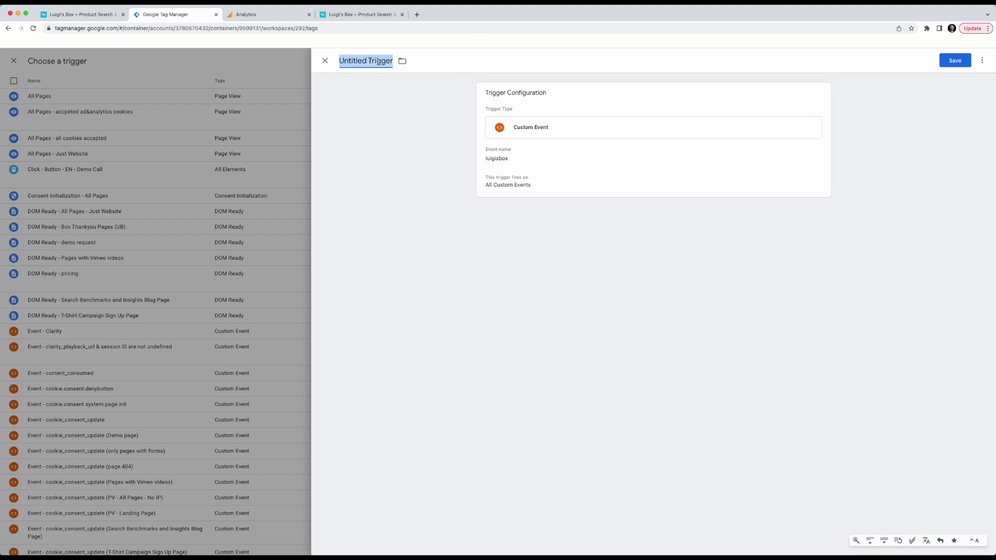
pyautogui.write('CE - luigisbox')
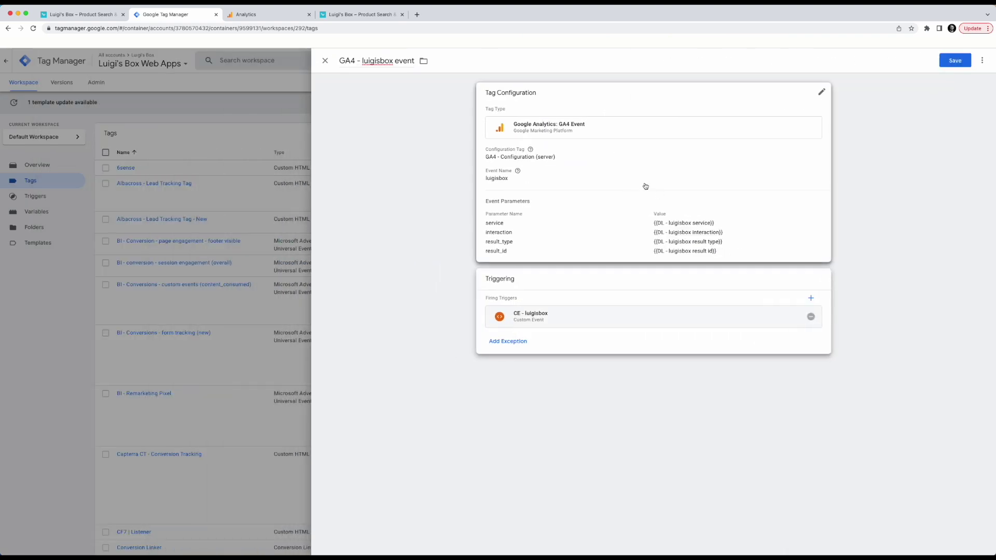
# Save the GA4 - luigisbox event tag, and switch to Google Analytics to open the property's custom definitions
pyautogui.click(964, 62)
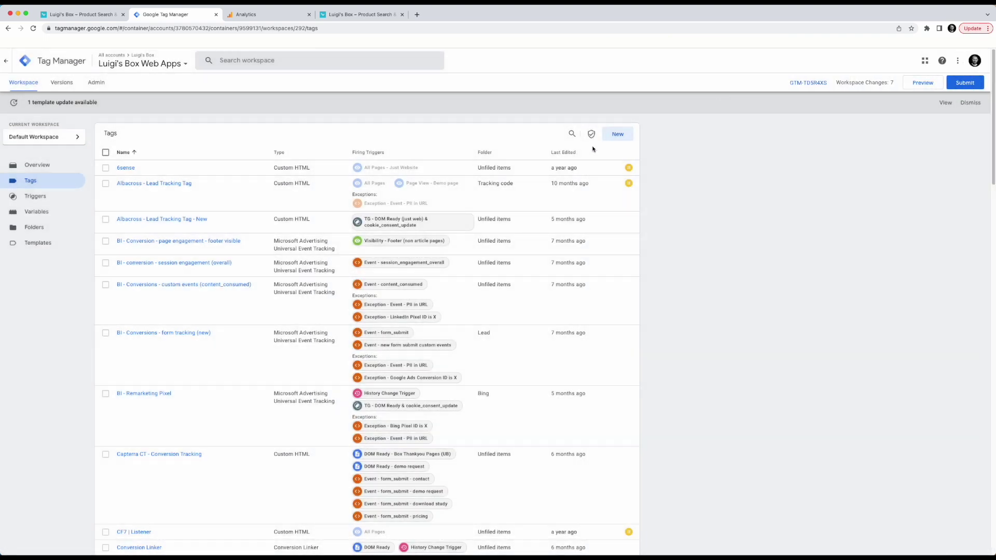
pyautogui.click(256, 16)
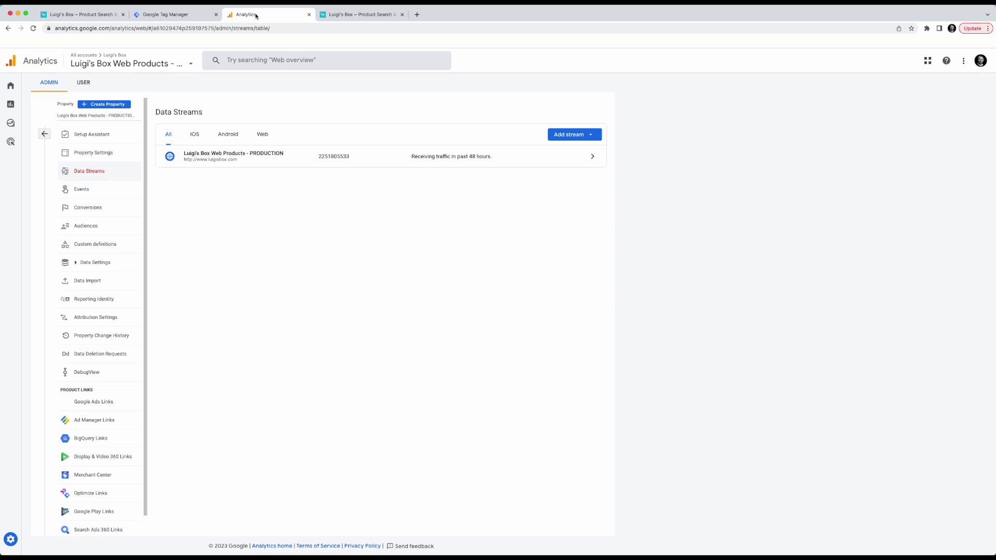
pyautogui.click(44, 546)
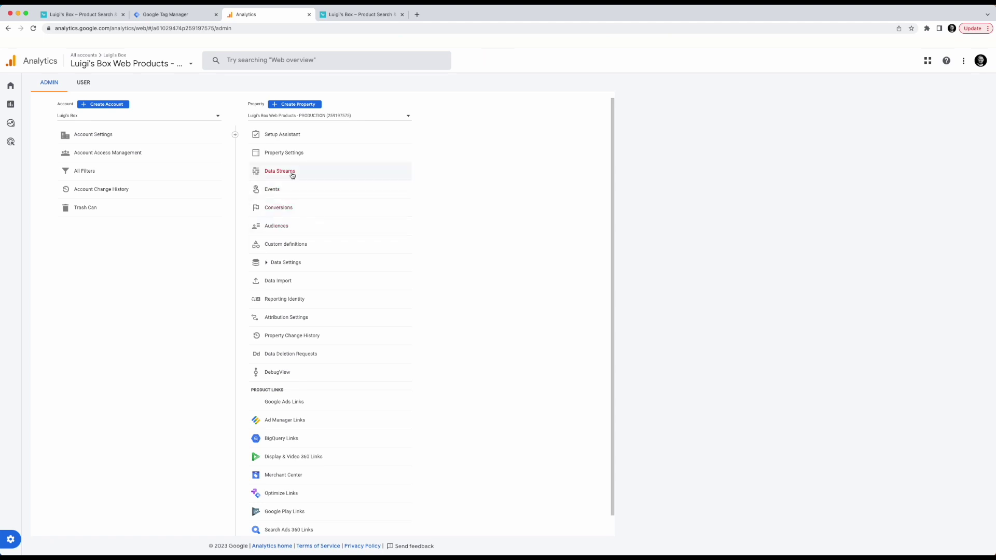
pyautogui.click(288, 245)
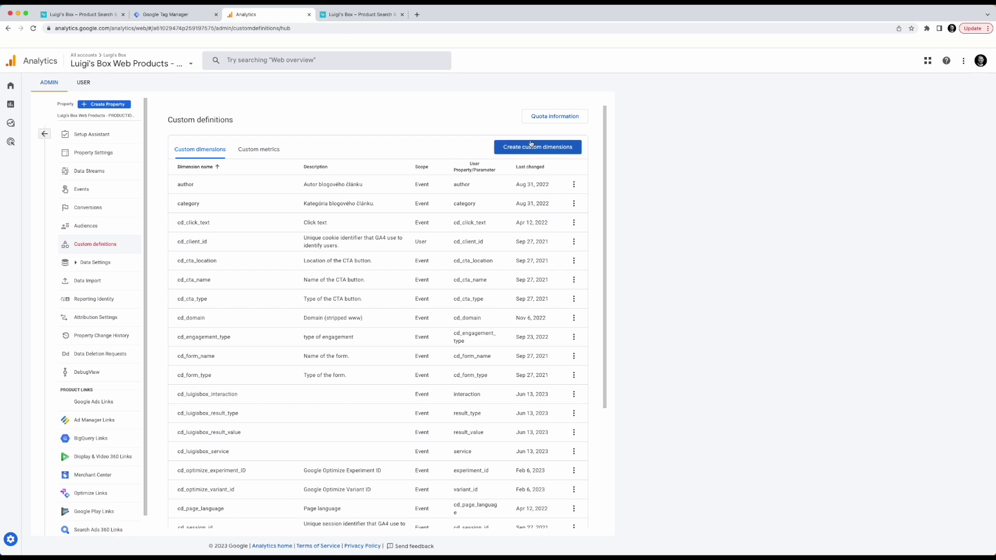
# Start a new event-scoped custom dimension named luigisbox_sercice, leaving its description empty
pyautogui.click(518, 151)
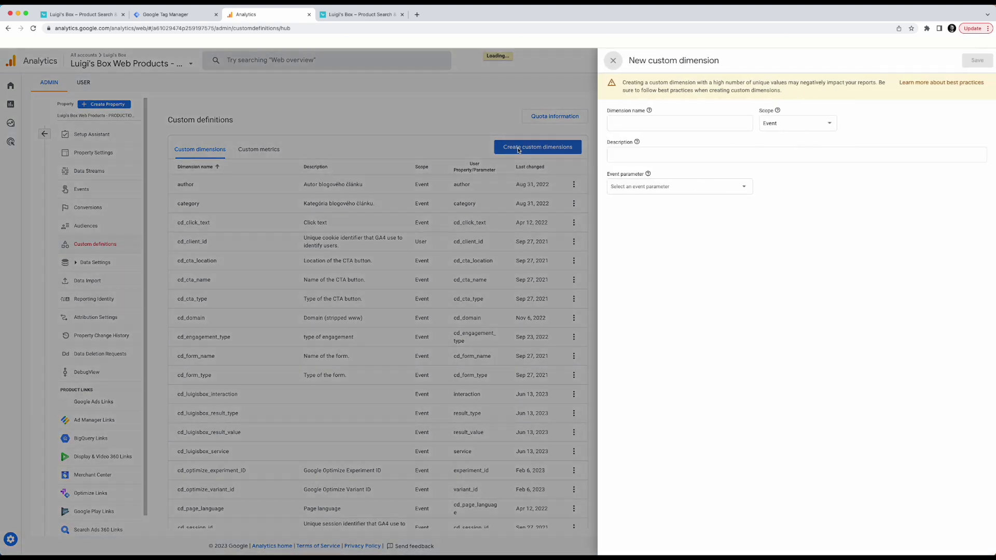
pyautogui.click(645, 120)
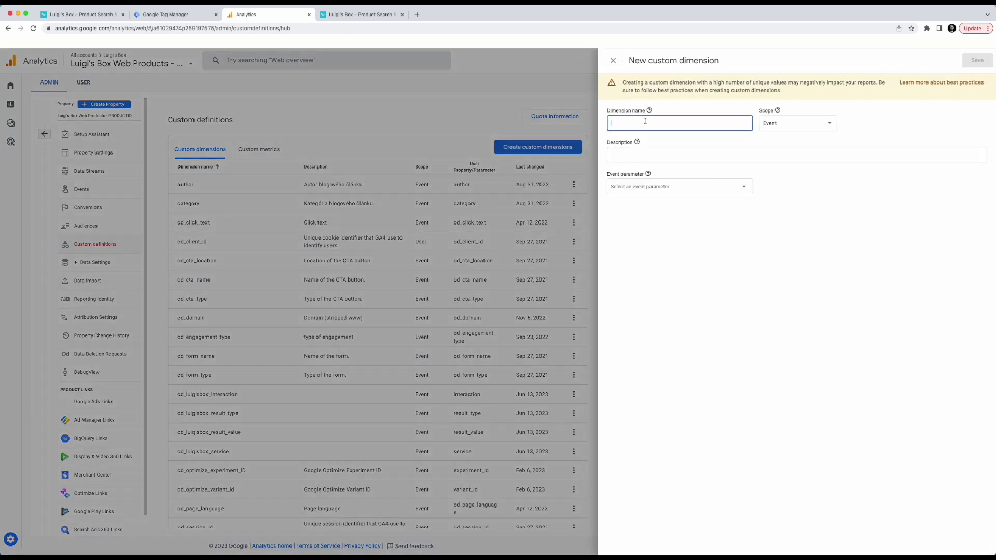
pyautogui.write('luigisbox_sercice')
pyautogui.click(784, 124)
pyautogui.click(782, 125)
pyautogui.click(690, 157)
# Try to assign the service event parameter to the new custom dimension, and discard the form
pyautogui.click(642, 186)
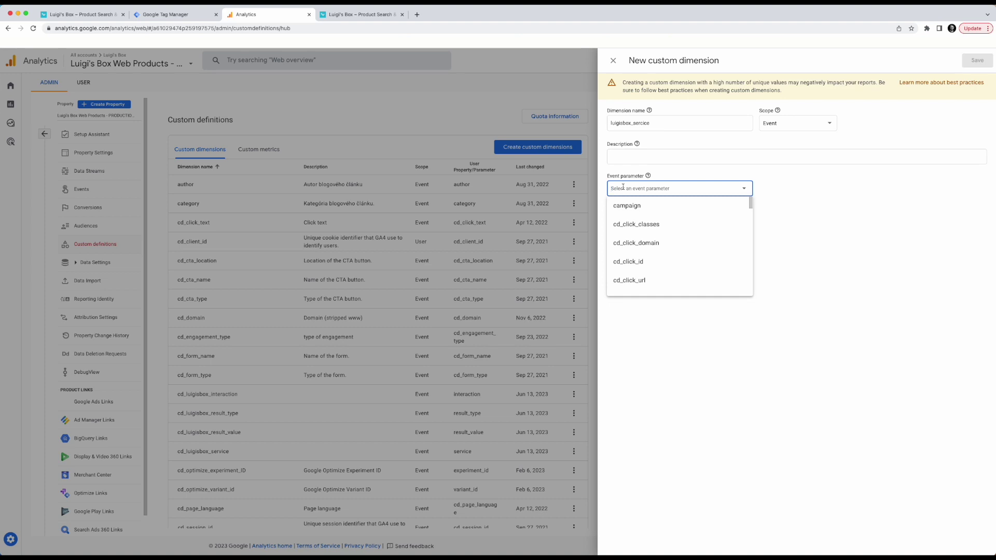
pyautogui.write('sercice')
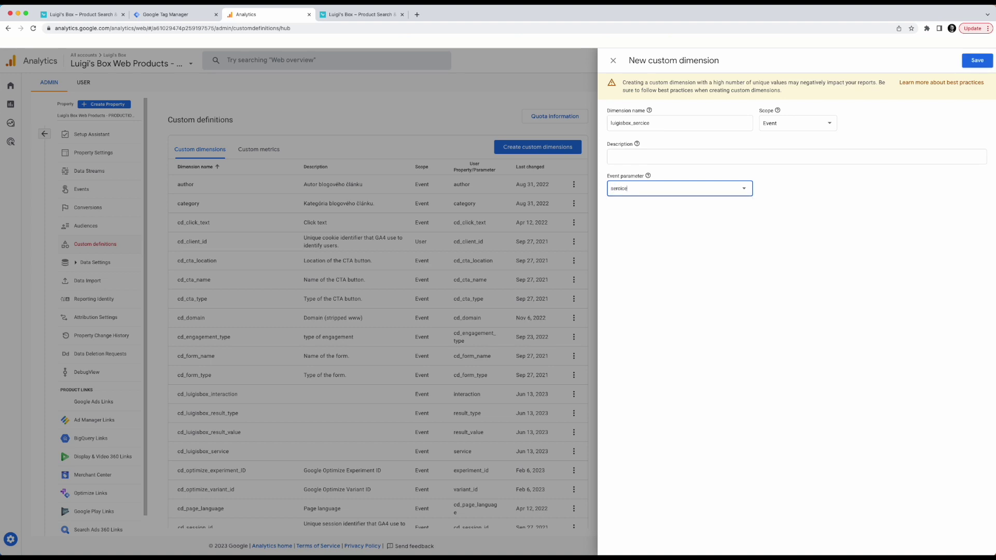
pyautogui.press('BackSpace')
pyautogui.press('BackSpace')
pyautogui.press('BackSpace')
pyautogui.press('BackSpace')
pyautogui.write('vice')
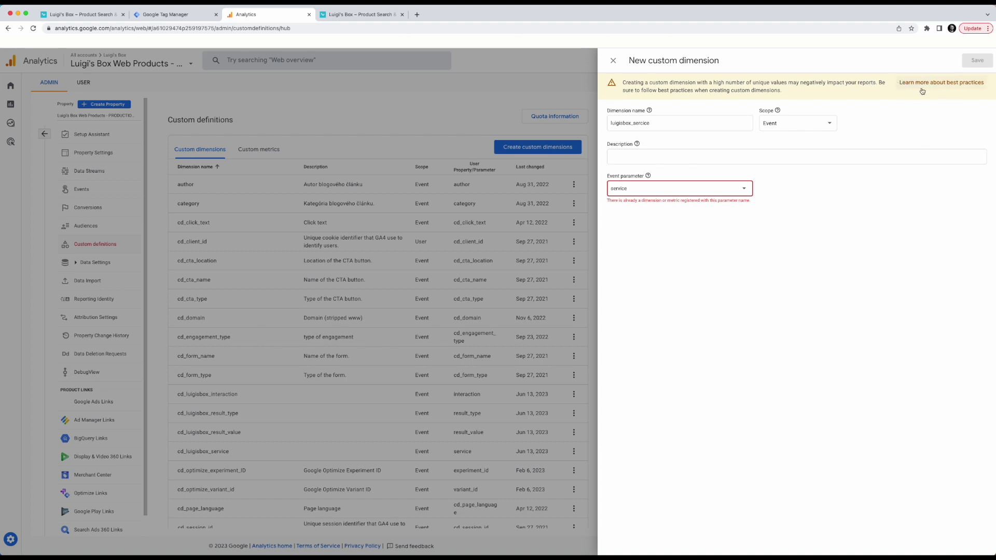
pyautogui.click(613, 61)
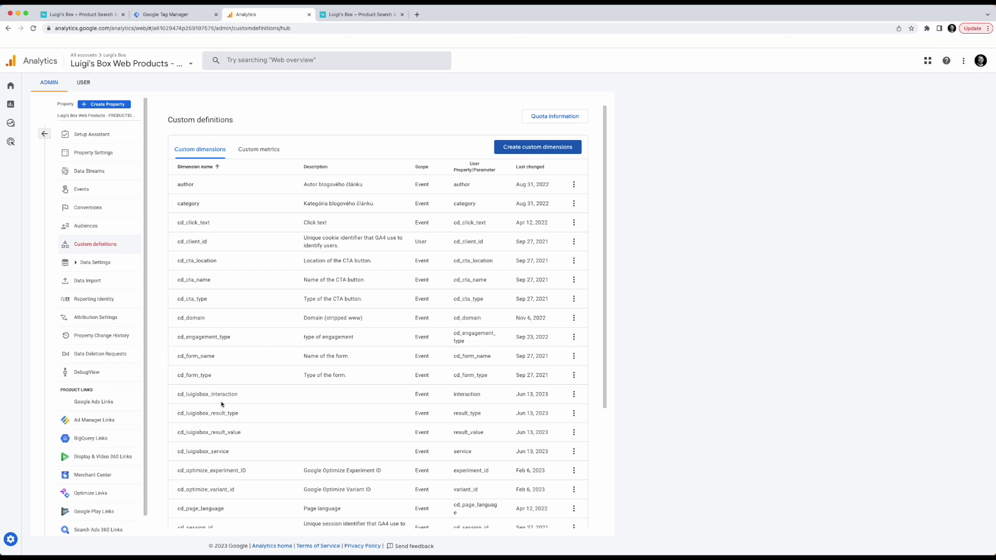
# Examine the name, scope and event parameter of the existing cd_luigisbox_service dimension without changing it
pyautogui.doubleClick(178, 453)
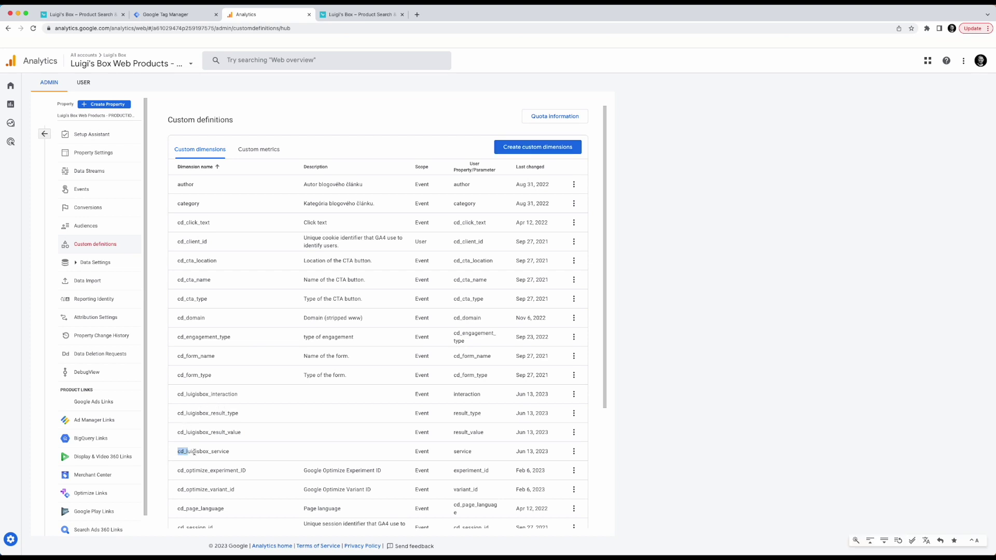
pyautogui.scroll(-3, 227, 454)
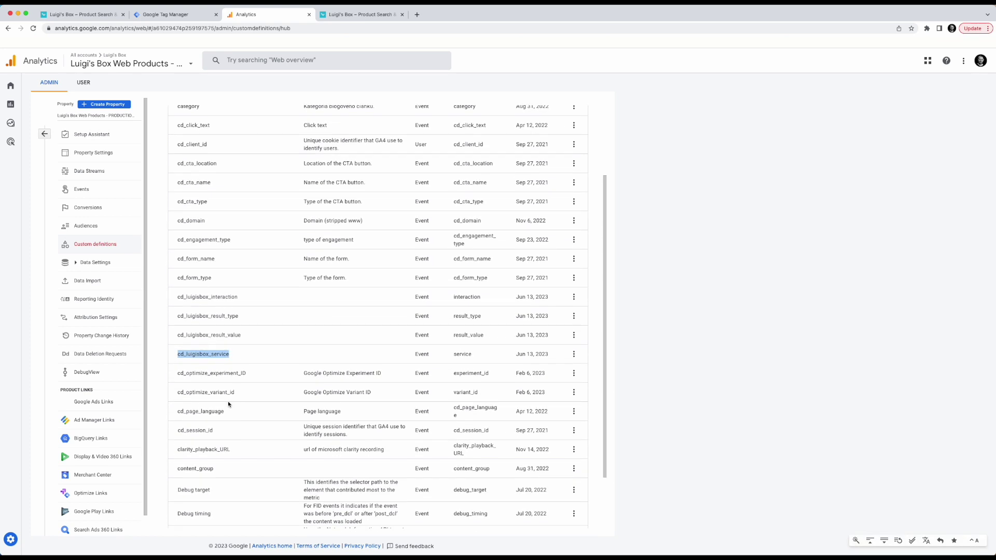
pyautogui.click(574, 354)
pyautogui.click(577, 376)
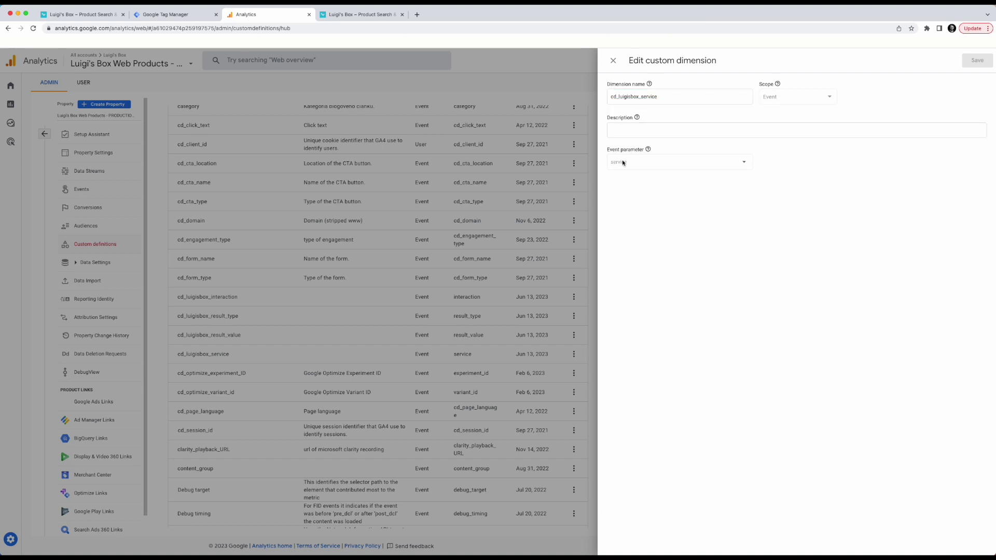
pyautogui.press('Escape')
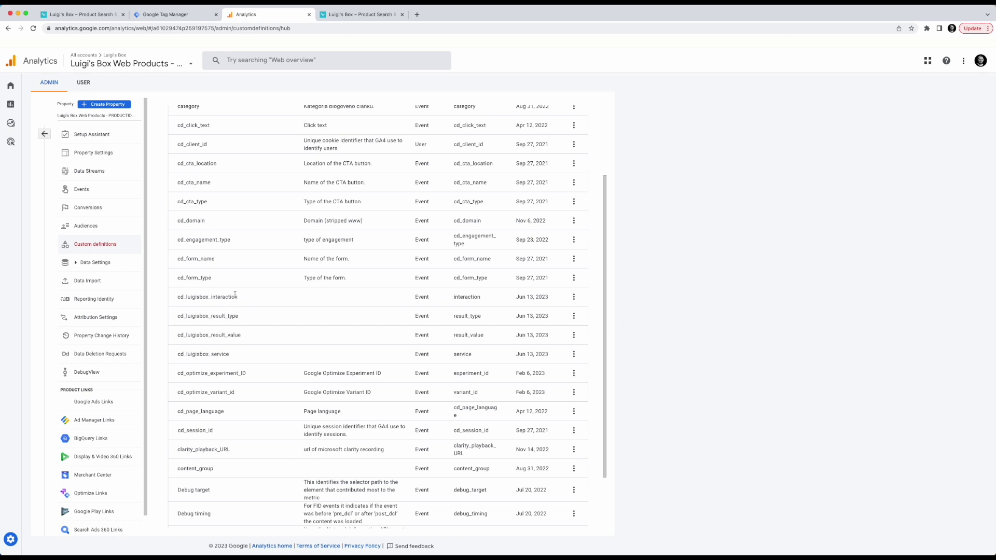
# Examine the settings of the existing cd_luigisbox_interaction and cd_luigisbox_result_type dimensions without changing them
pyautogui.click(573, 297)
pyautogui.click(576, 318)
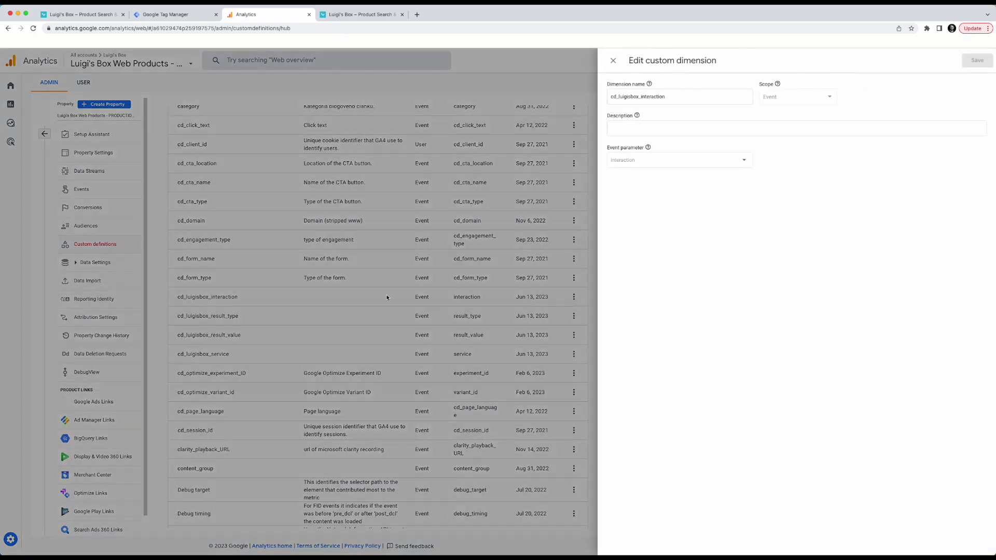
pyautogui.click(630, 90)
pyautogui.press('Escape')
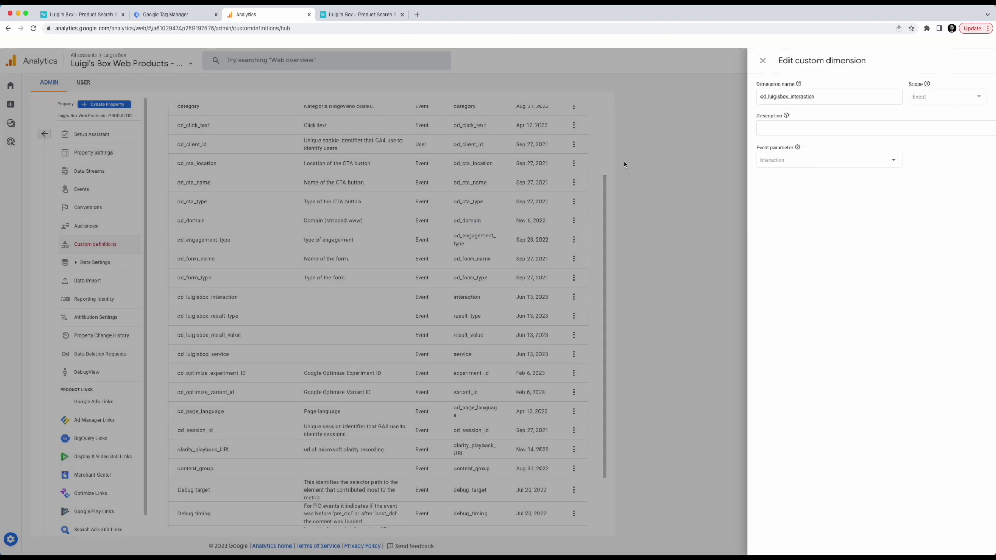
pyautogui.click(573, 316)
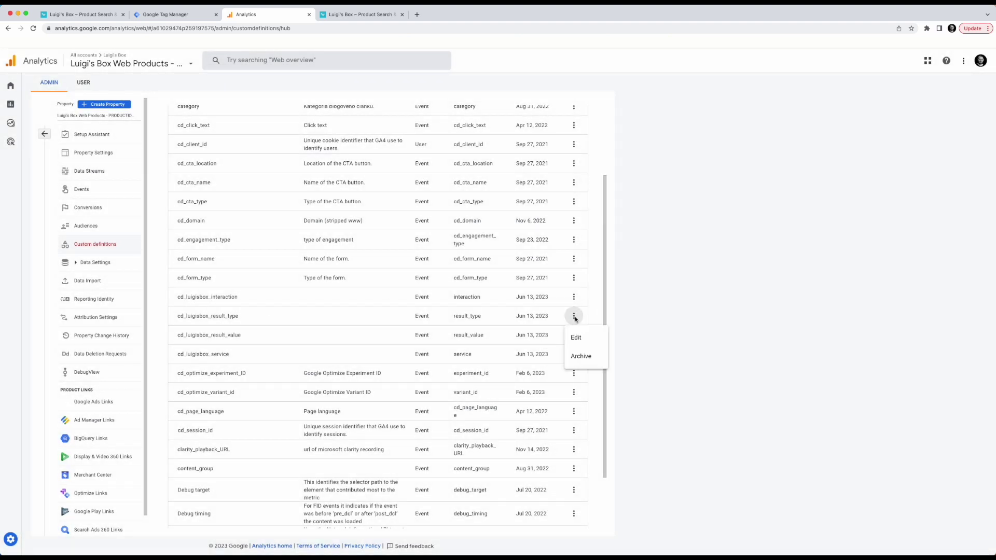
pyautogui.click(577, 338)
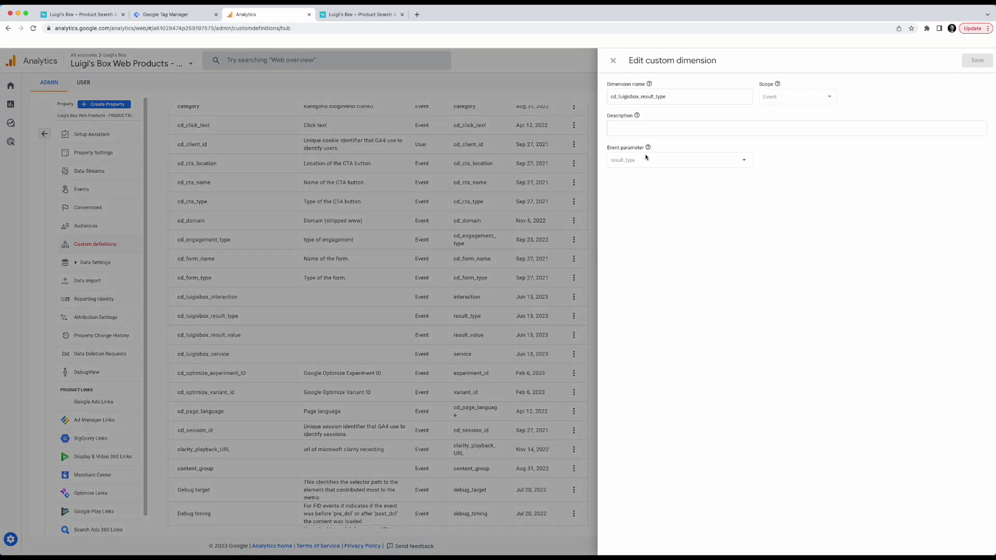
pyautogui.press('Escape')
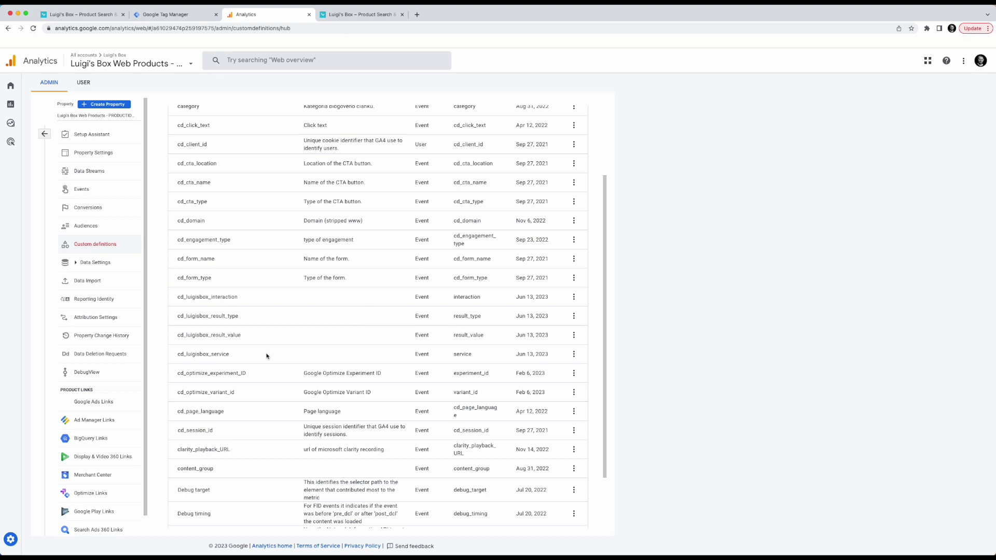
pyautogui.scroll(10, 311, 345)
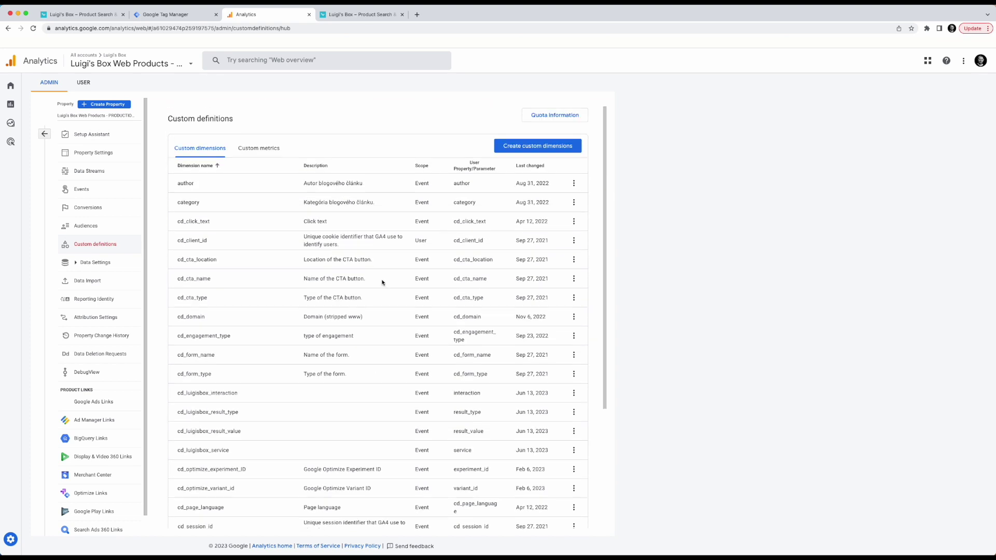
# Check the luigisbox data layer pushes in the website's console against the custom dimensions list in Google Analytics
pyautogui.click(366, 15)
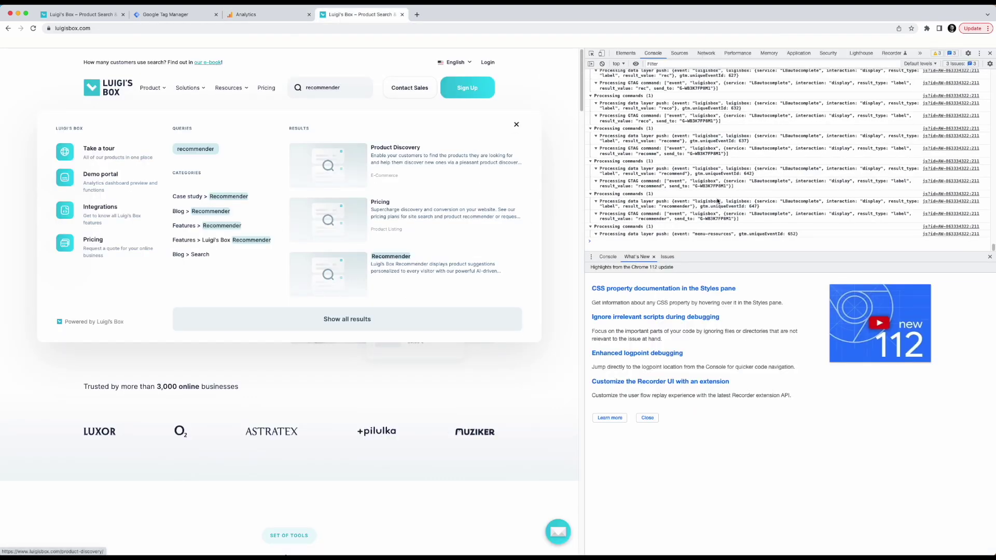
pyautogui.click(262, 15)
pyautogui.scroll(-3, 400, 231)
pyautogui.scroll(3, 422, 232)
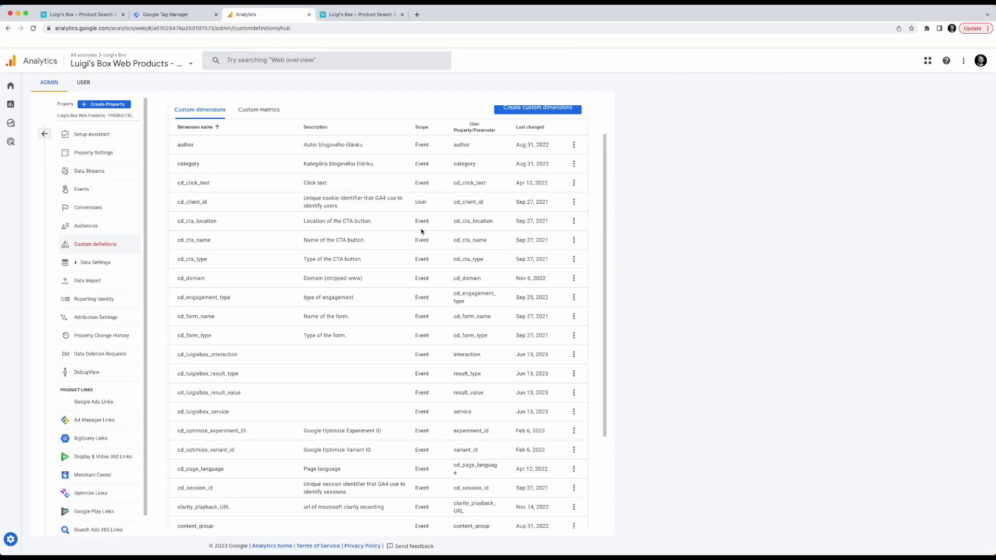
# Create an event-scoped custom dimension named luigisbox_result_id for the result_id event parameter, and leave the custom definitions
pyautogui.scroll(2, 508, 202)
pyautogui.click(564, 148)
pyautogui.click(629, 121)
pyautogui.write('luigisbox_')
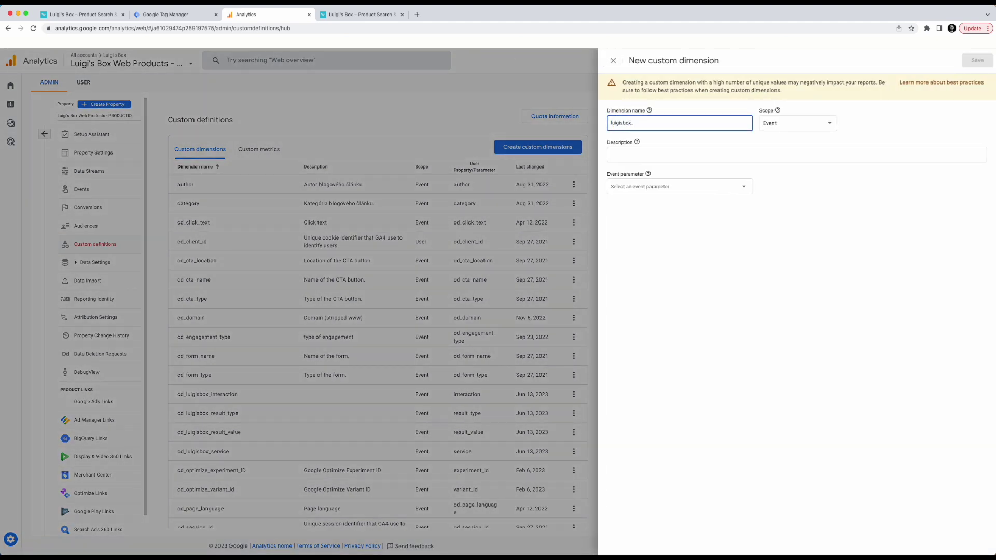
pyautogui.write('result_id')
pyautogui.click(674, 187)
pyautogui.write('res')
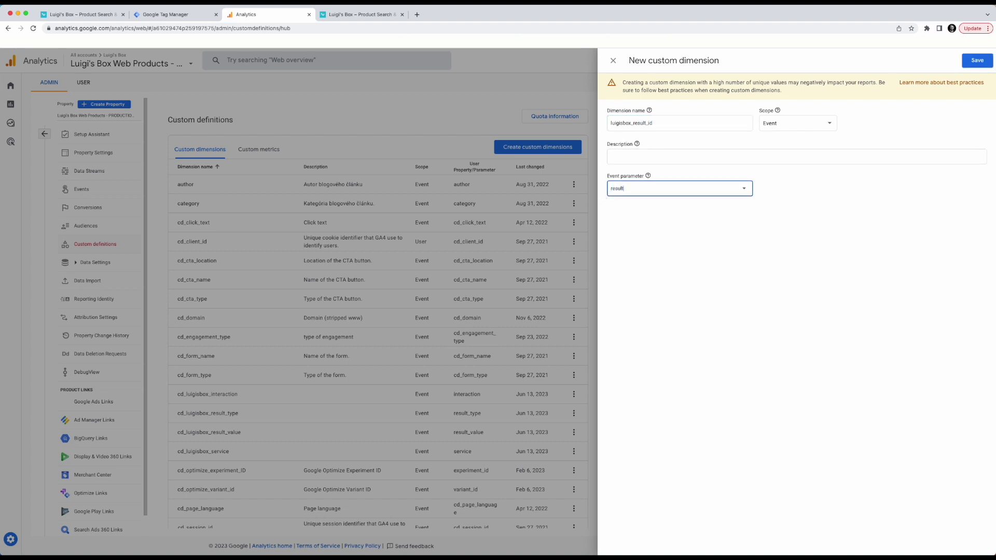
pyautogui.click(721, 270)
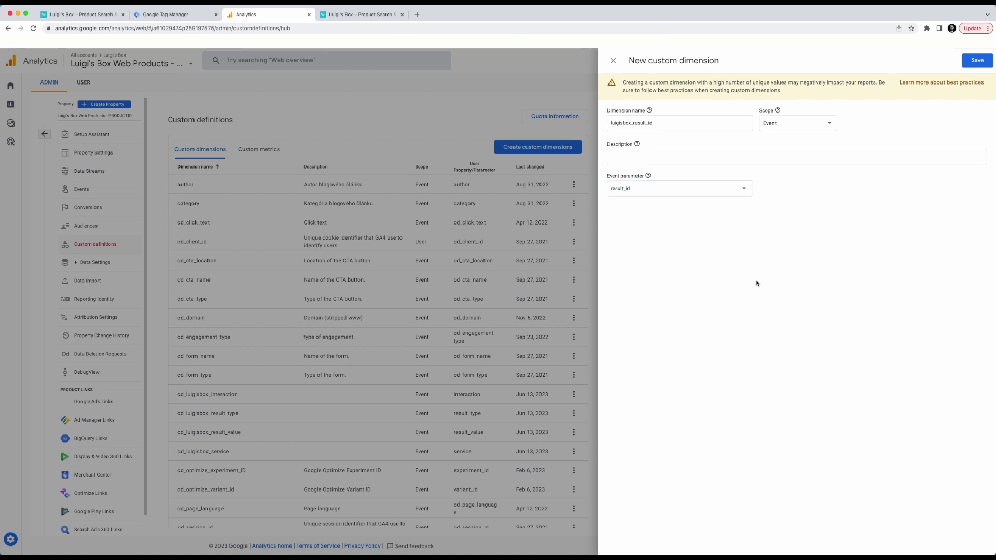
pyautogui.click(978, 60)
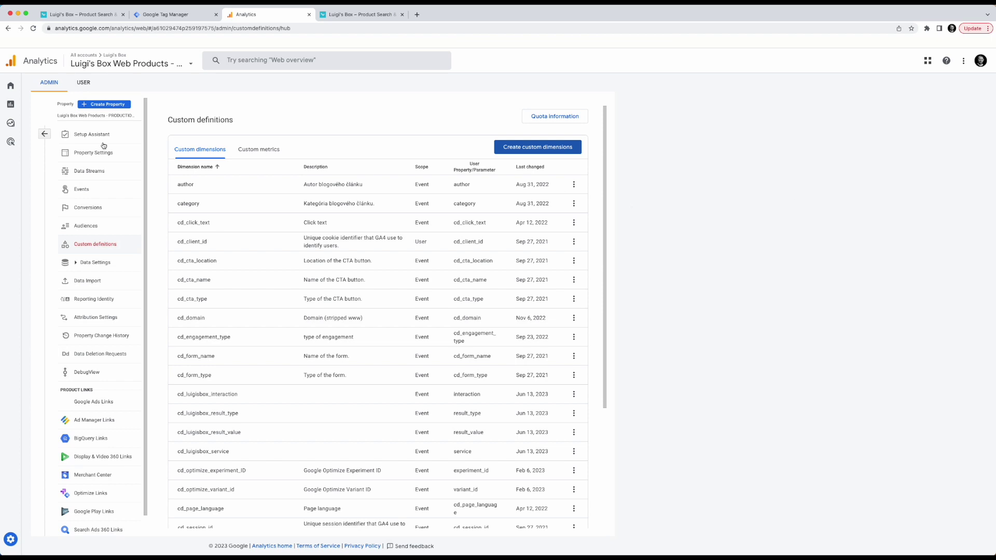
pyautogui.click(44, 134)
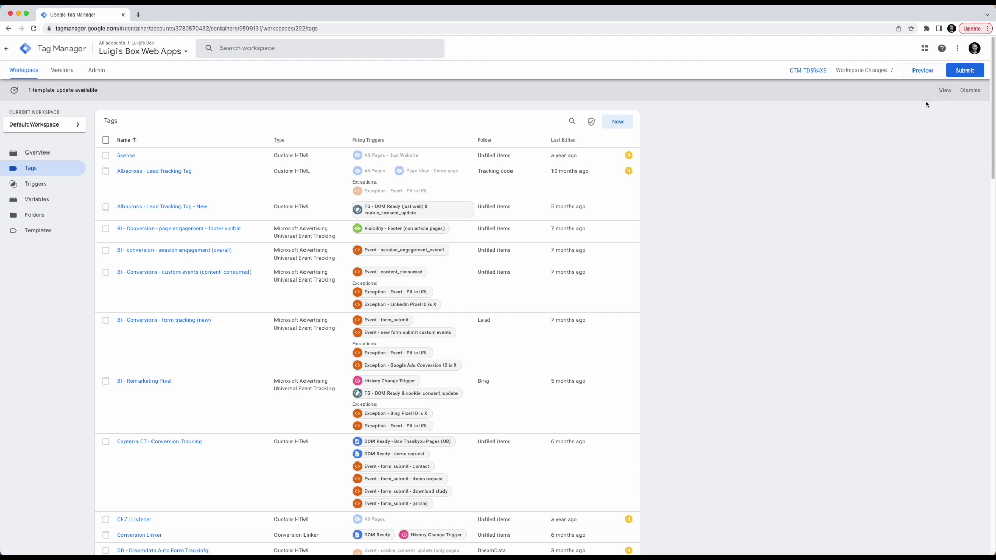
pyautogui.click(924, 72)
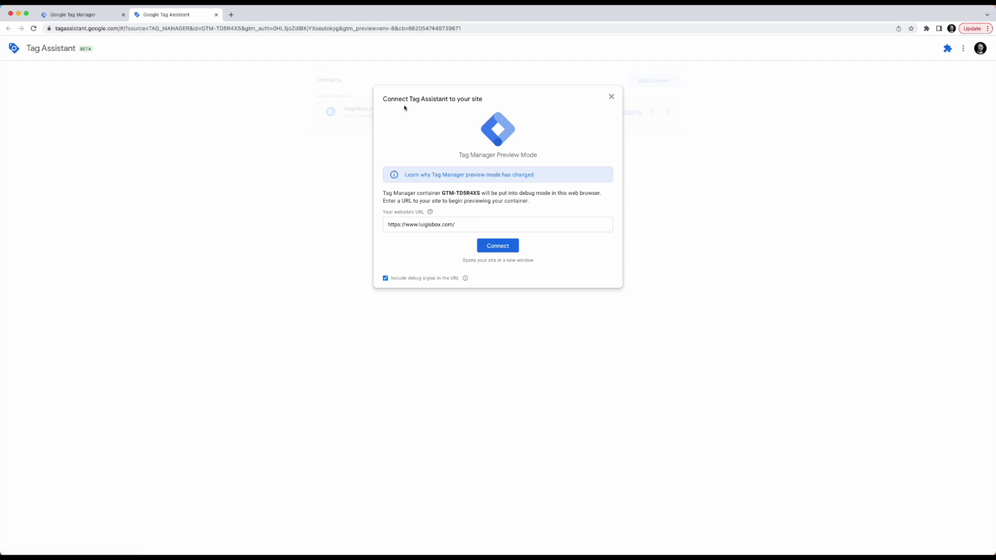
pyautogui.click(415, 224)
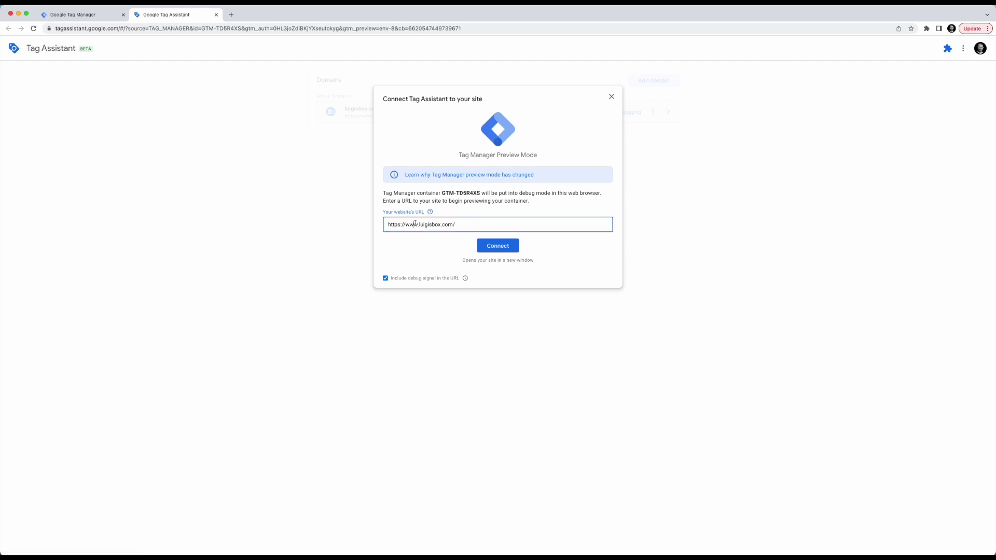
pyautogui.click(498, 246)
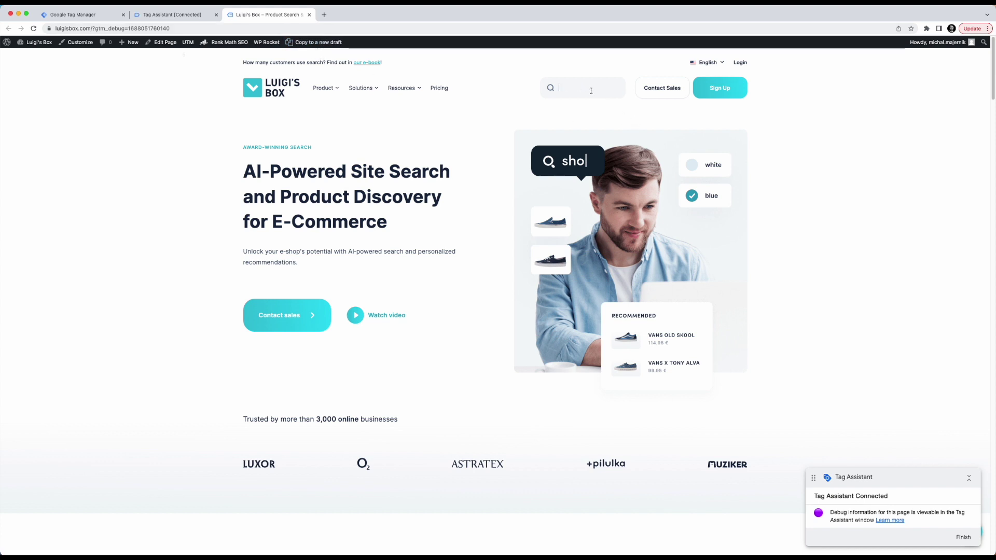
pyautogui.click(591, 91)
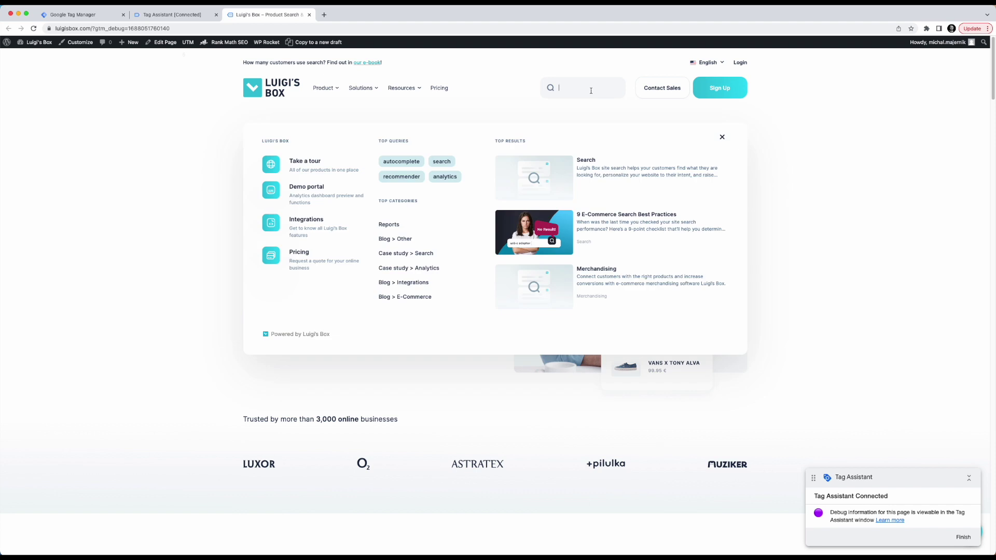
pyautogui.write('analytics')
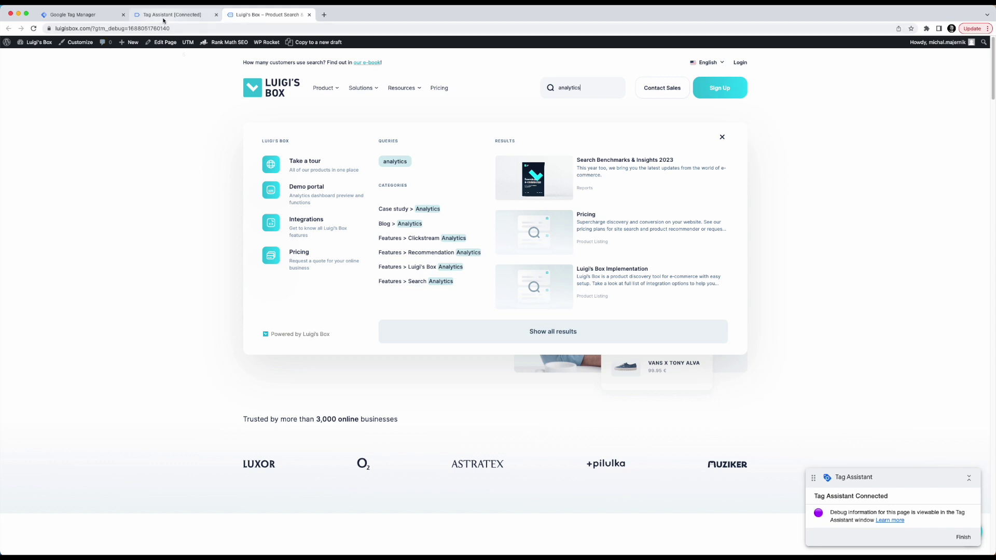
# Switch to Tag Assistant and examine the GA4 - luigisbox event tag's event name, parameters and firing trigger
pyautogui.click(165, 21)
pyautogui.click(512, 185)
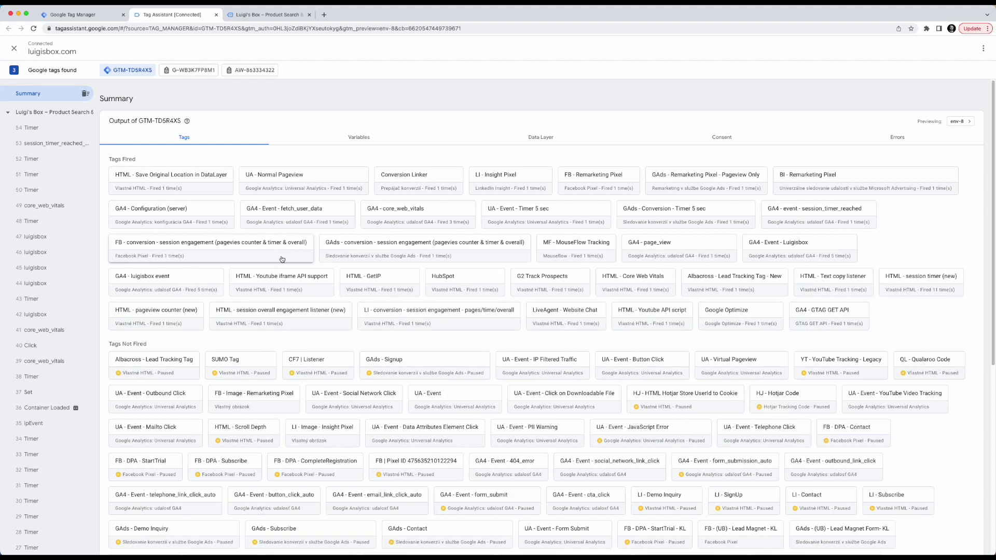
pyautogui.click(153, 277)
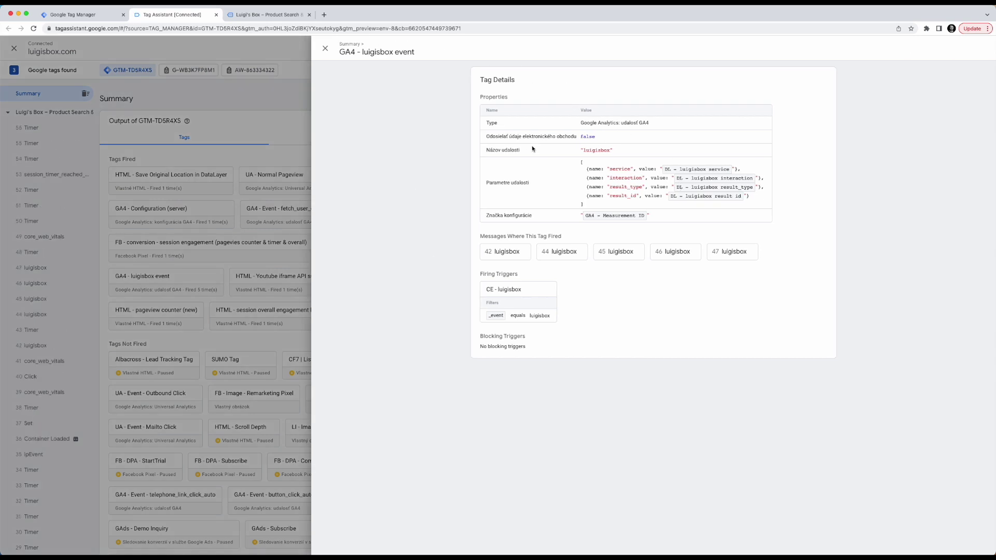
pyautogui.moveTo(581, 151); pyautogui.dragTo(619, 162)
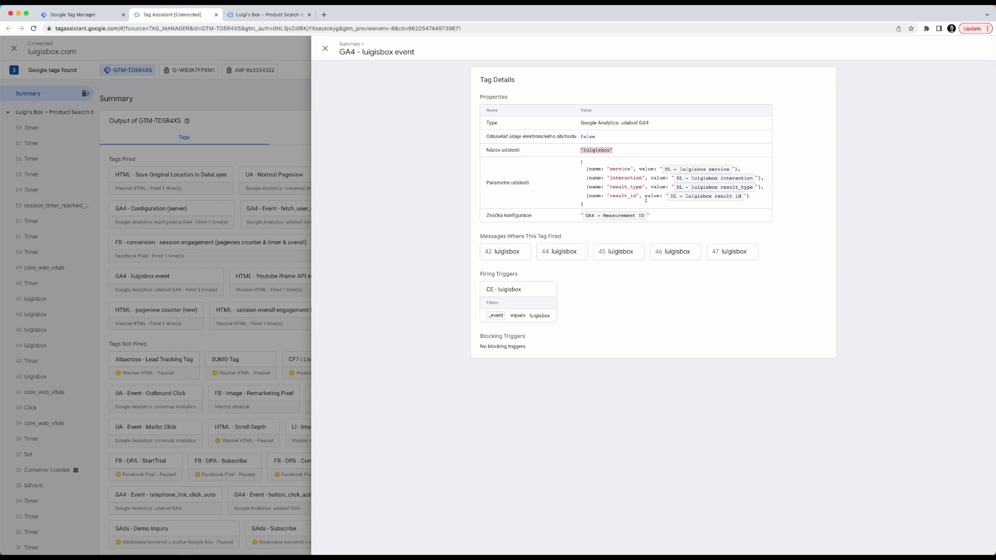
# Close the tag details and examine the variable values recorded for luigisbox event 47 in Tag Assistant
pyautogui.click(325, 49)
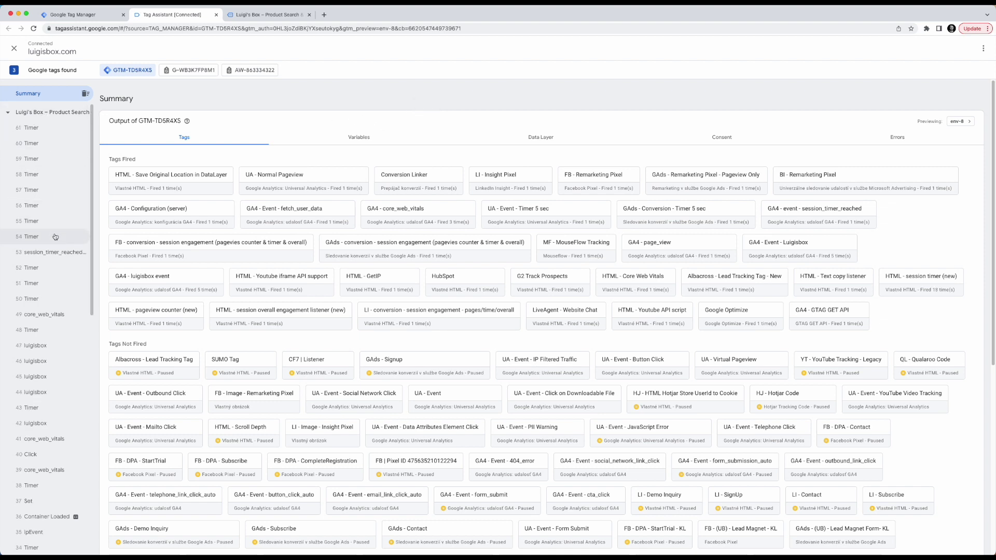
pyautogui.scroll(-1, 56, 236)
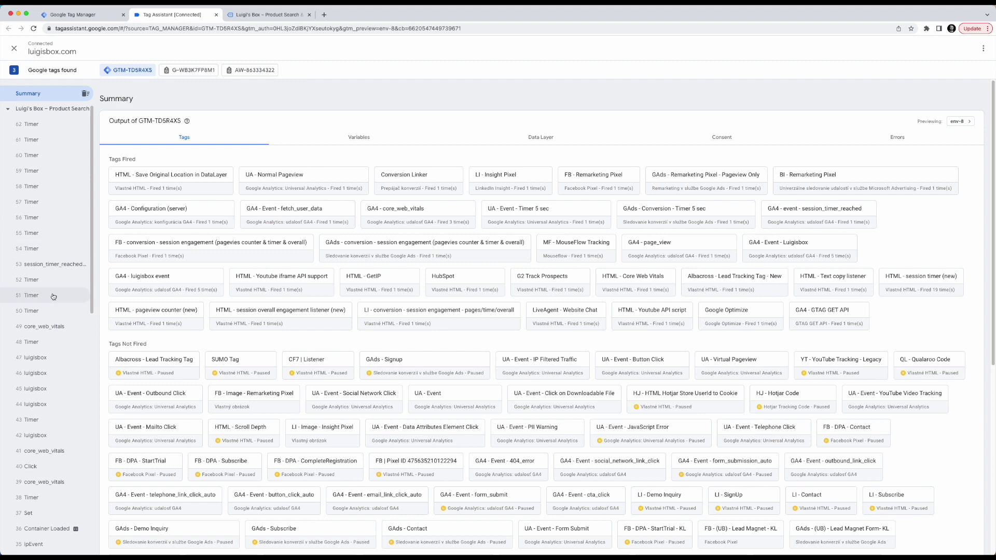
pyautogui.click(35, 358)
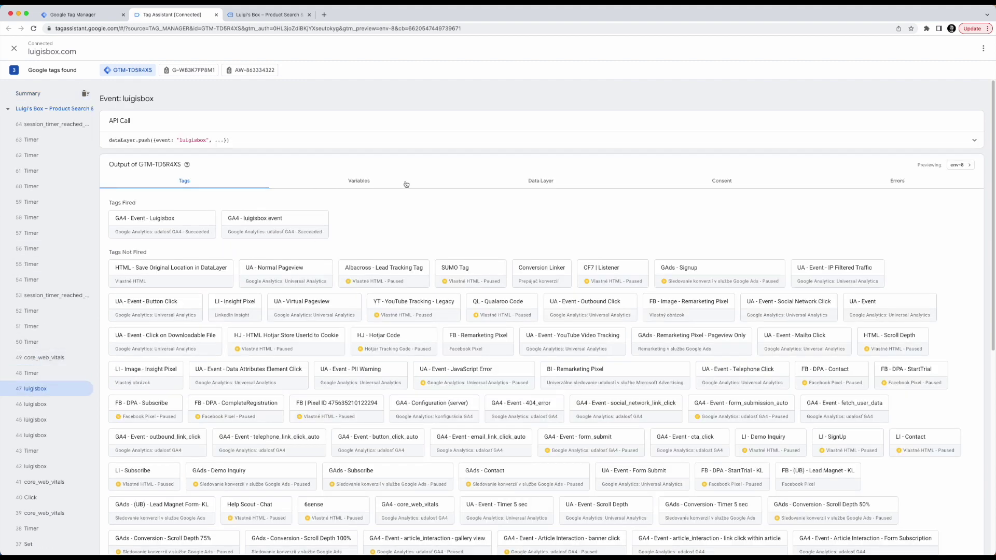
pyautogui.click(360, 182)
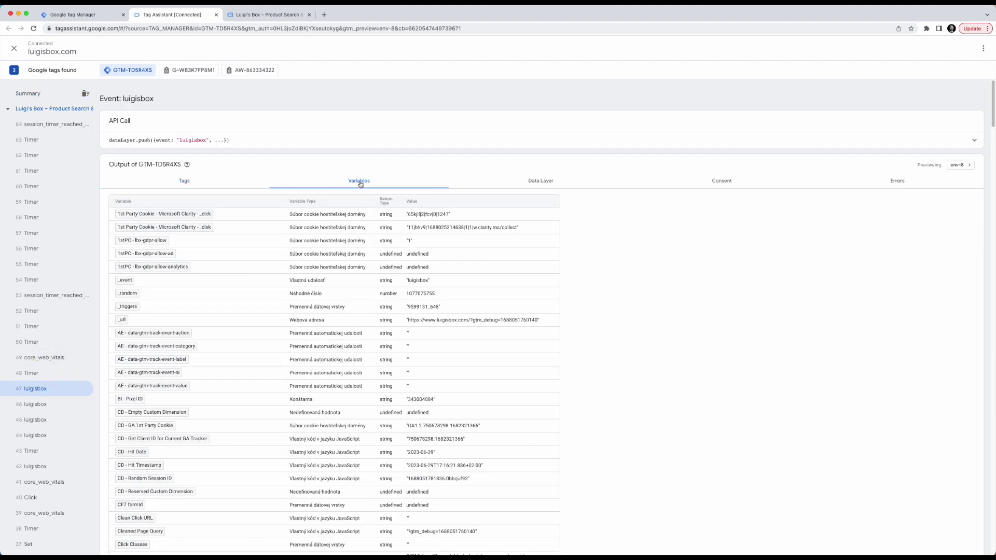
pyautogui.scroll(-15, 289, 259)
pyautogui.scroll(-20, 289, 253)
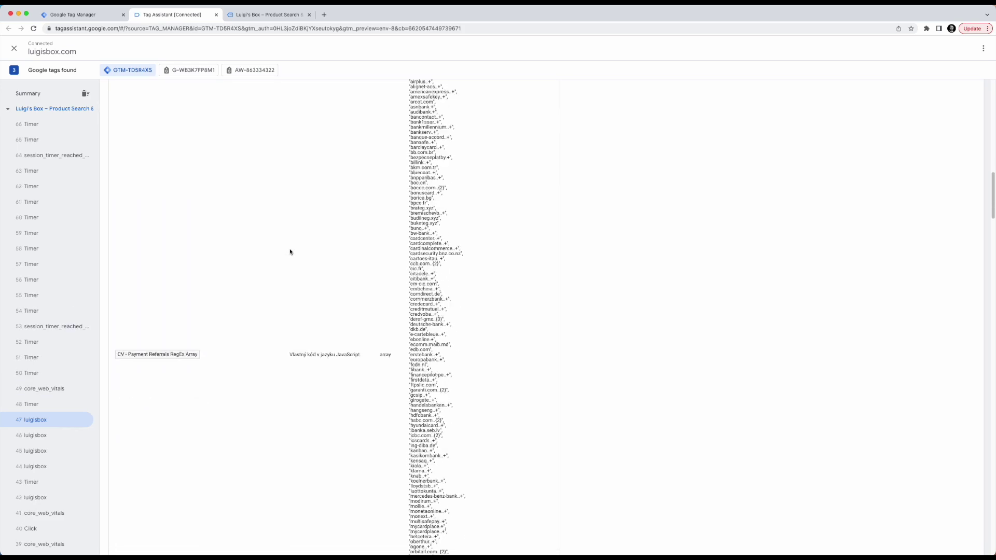
pyautogui.scroll(-5, 292, 236)
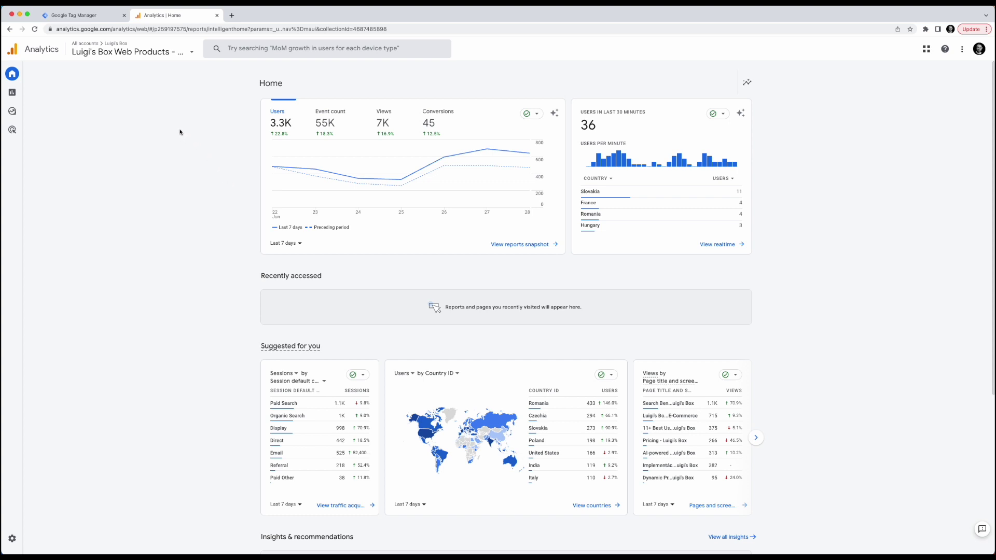
# In Google Analytics, open the Engagement report on events and set its date range to Jun 27 - Jun 28, 2023
pyautogui.moveTo(21, 94)
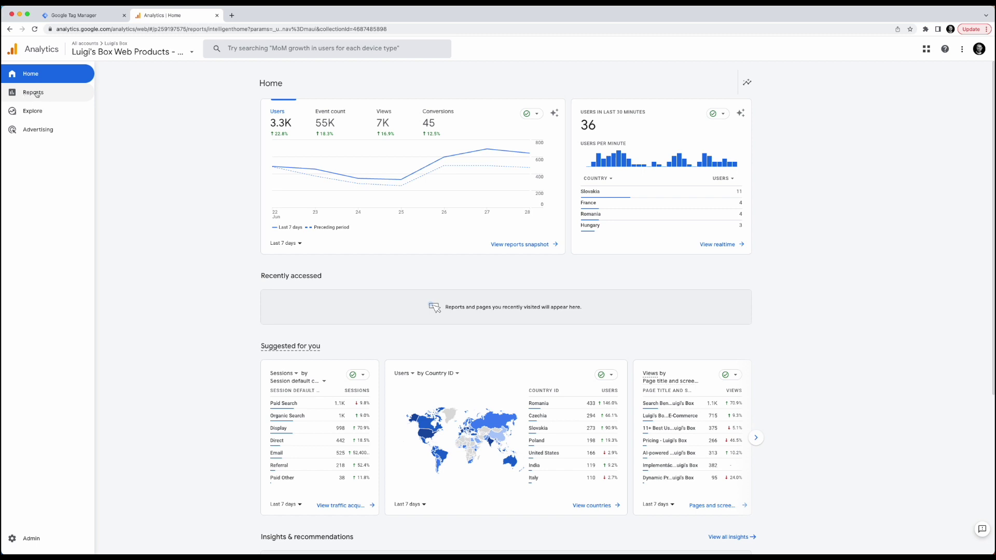
pyautogui.click(36, 94)
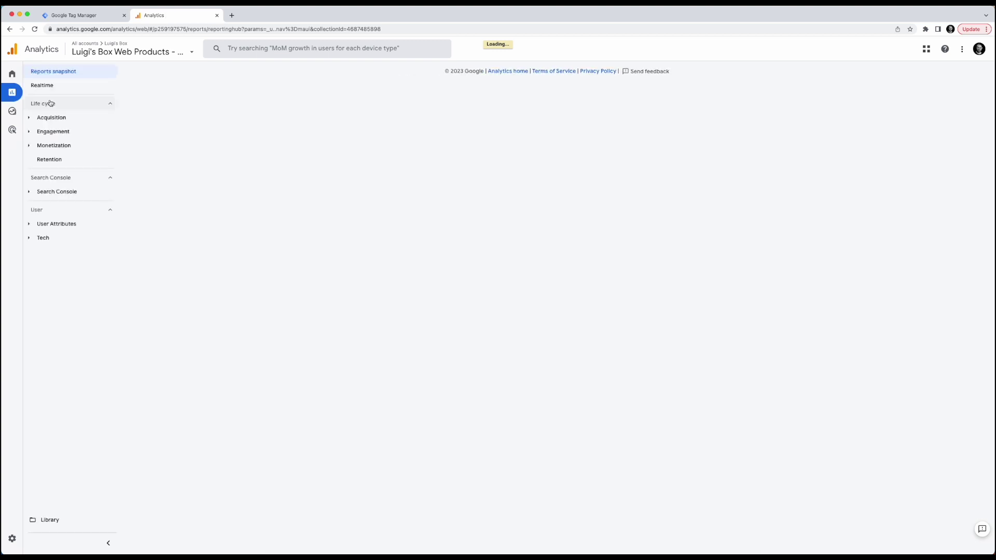
pyautogui.click(53, 131)
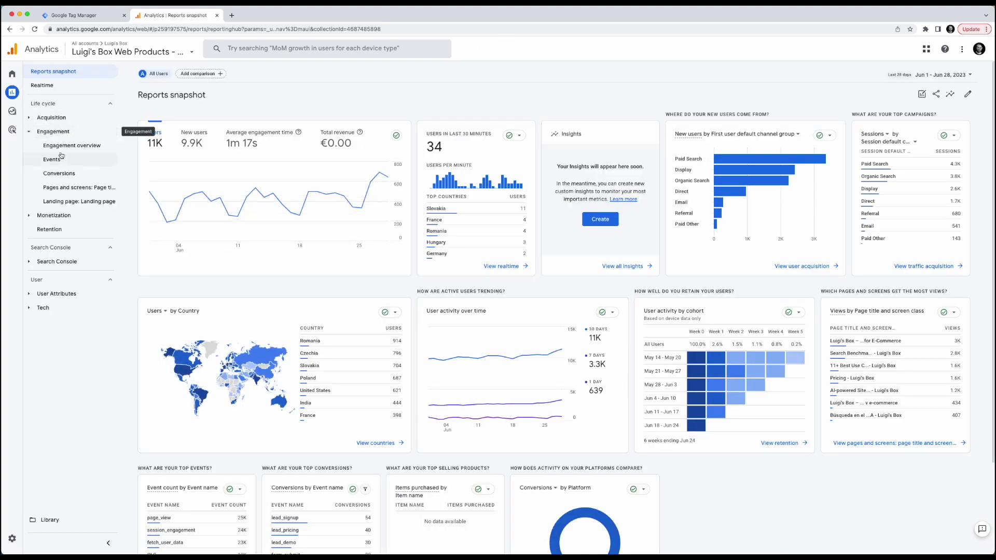
pyautogui.click(52, 159)
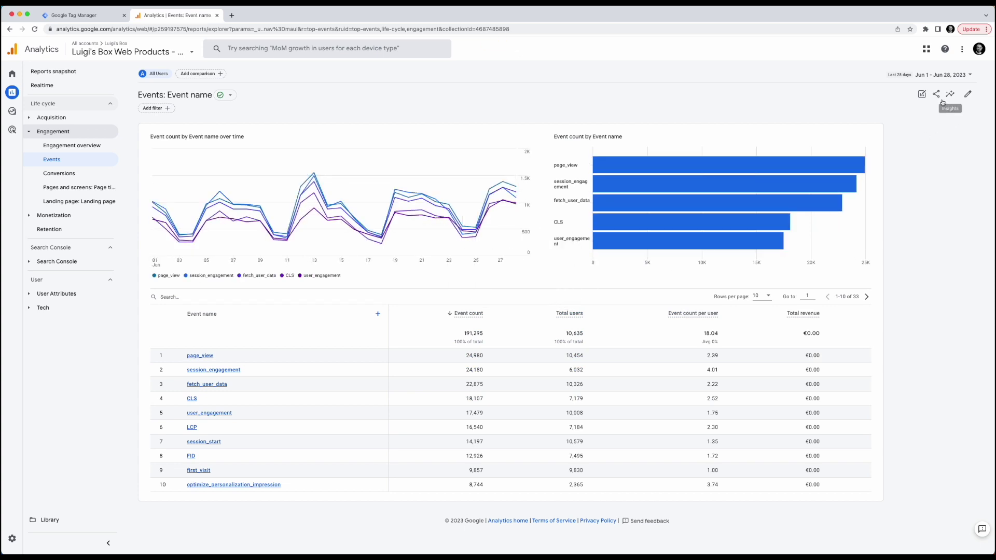
pyautogui.click(946, 75)
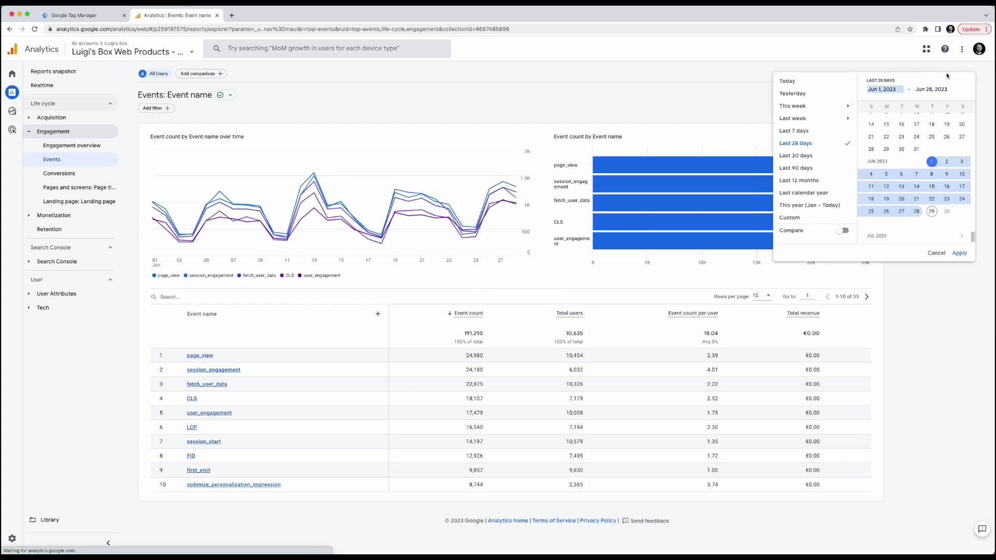
pyautogui.click(903, 213)
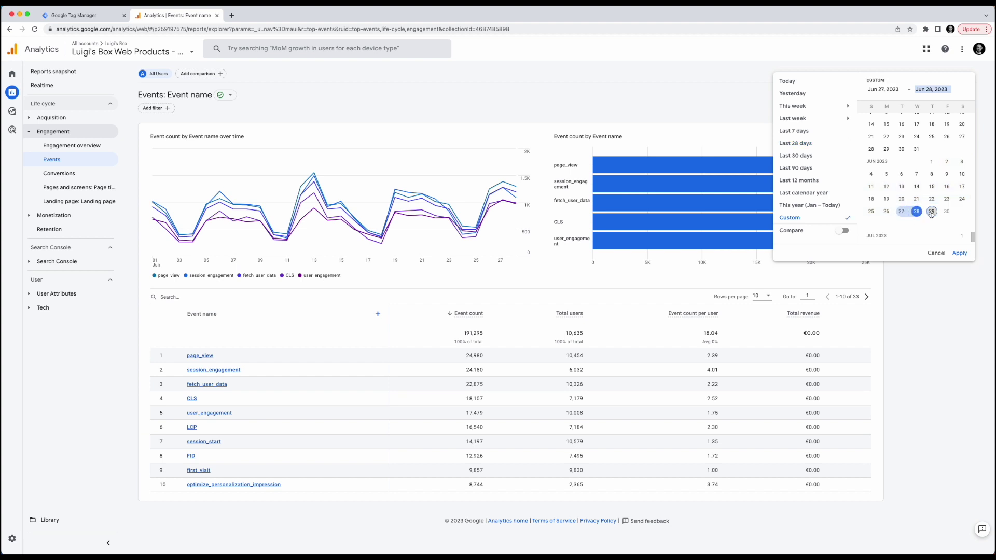
pyautogui.click(960, 253)
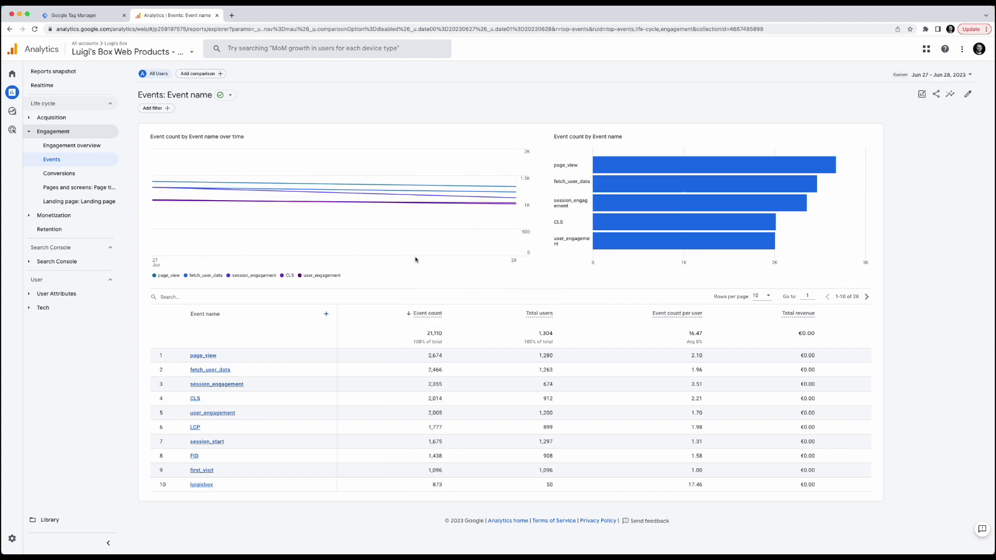
# Show 50 rows per page in the events table, and open the luigisbox event to examine its custom parameter breakdowns
pyautogui.click(766, 297)
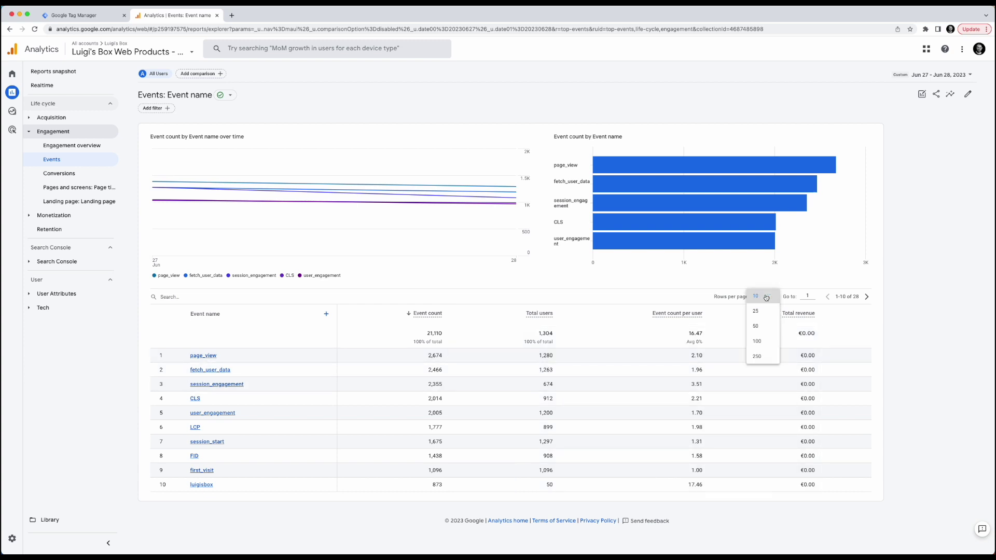
pyautogui.click(761, 326)
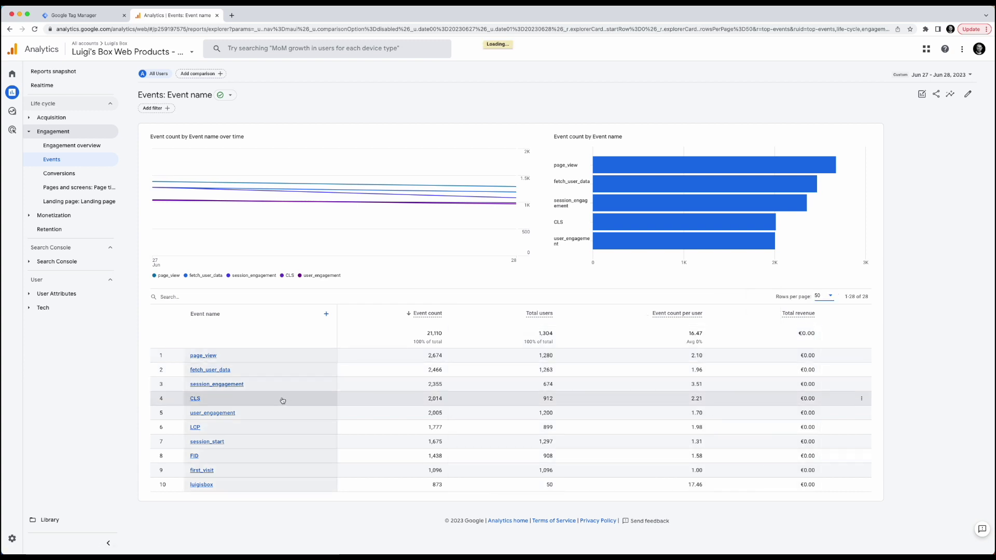
pyautogui.scroll(-5, 282, 400)
pyautogui.scroll(1, 308, 361)
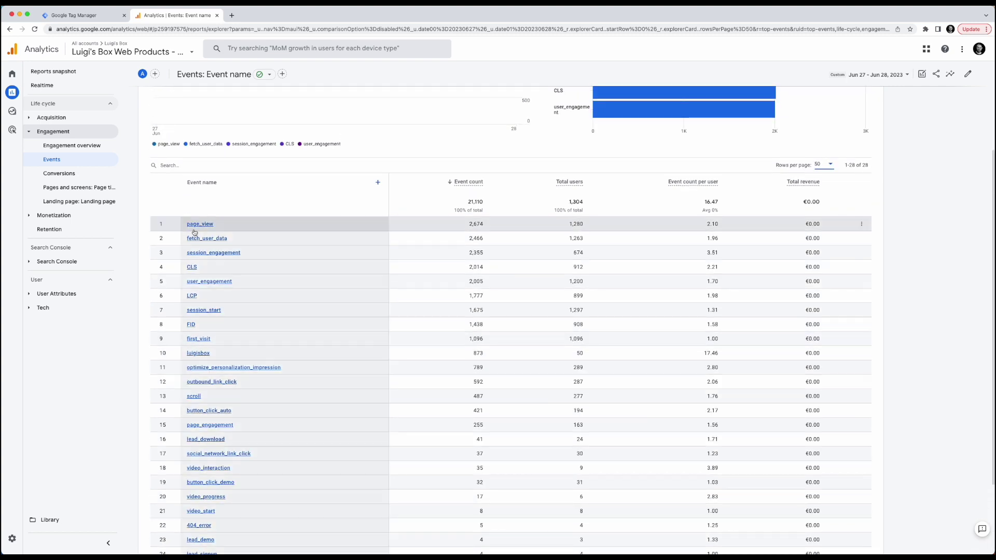
pyautogui.click(198, 354)
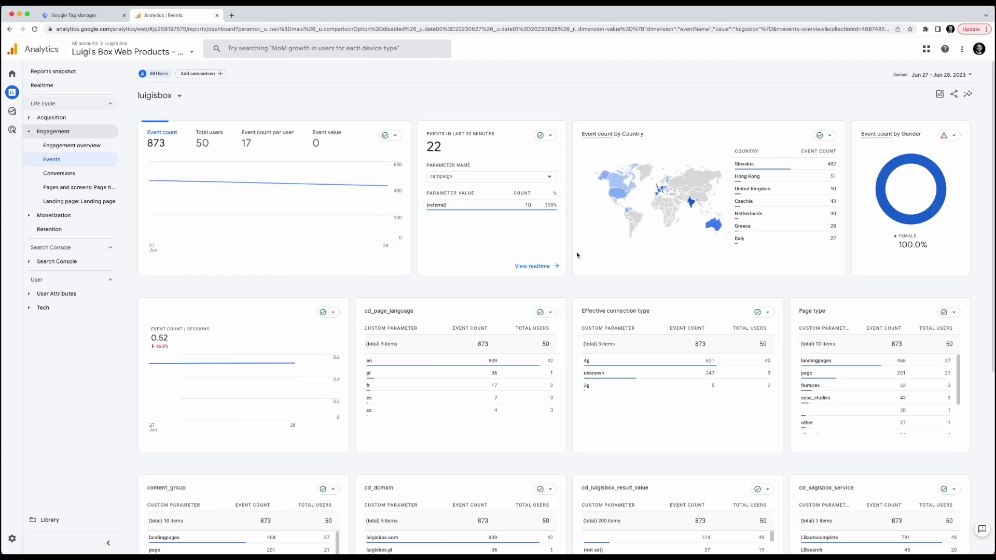
pyautogui.scroll(-5, 869, 232)
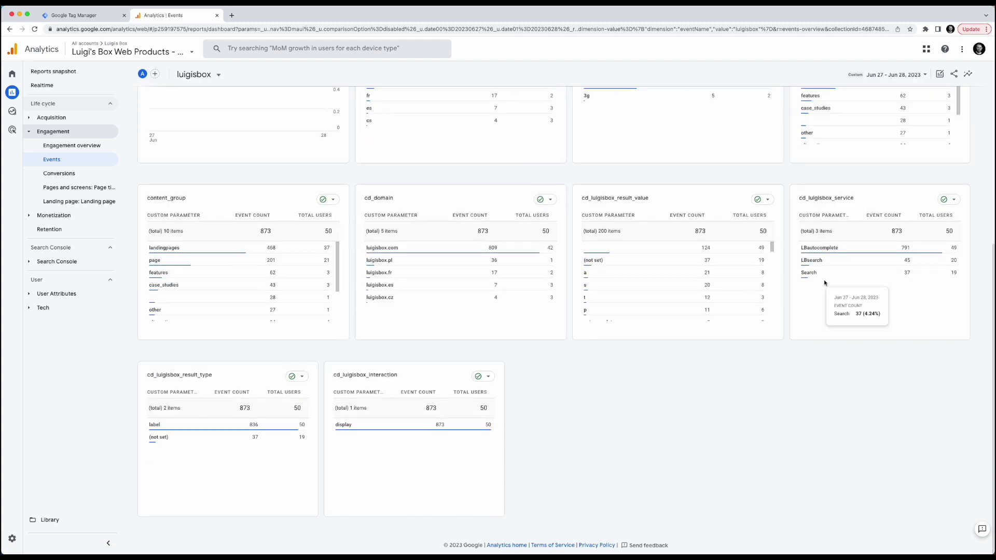